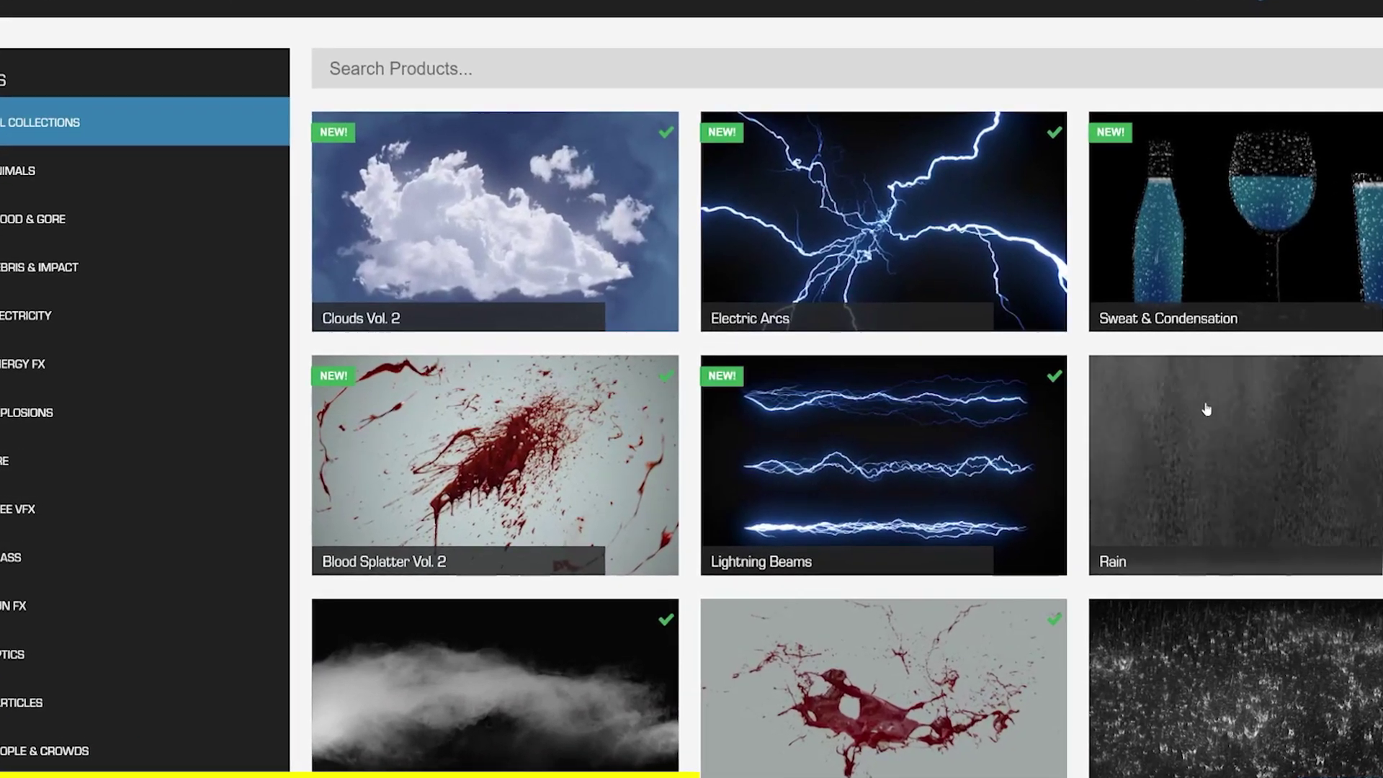
- Preview clips in the ActionVFX collections grid, such as Lightning Beams and Blood Splatter Vol. 2
mouse_move(854, 442)
mouse_move(606, 479)
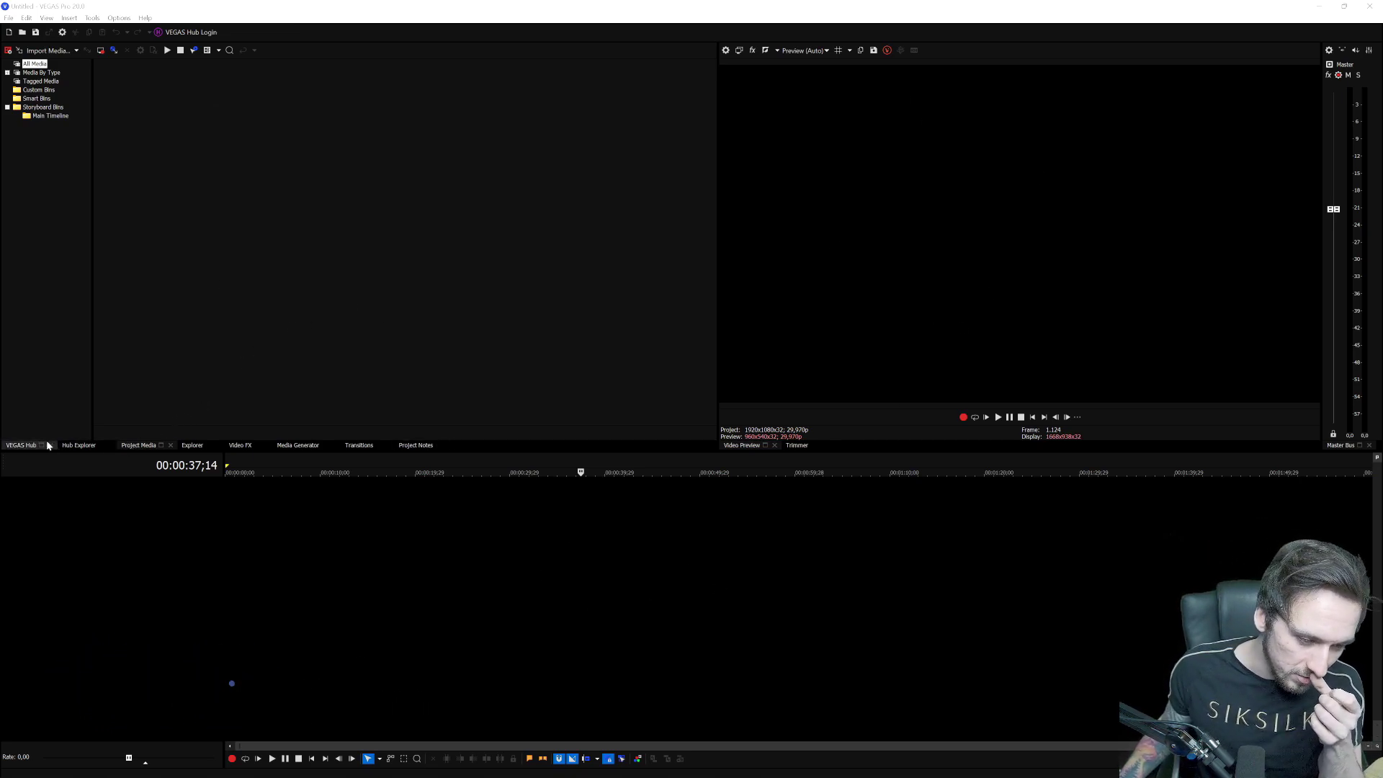
- Browse the transition presets from Dissolve to 3D Fly In/Out's Default, Tumble In and Spin Away
left_click(280, 447)
left_click(358, 446)
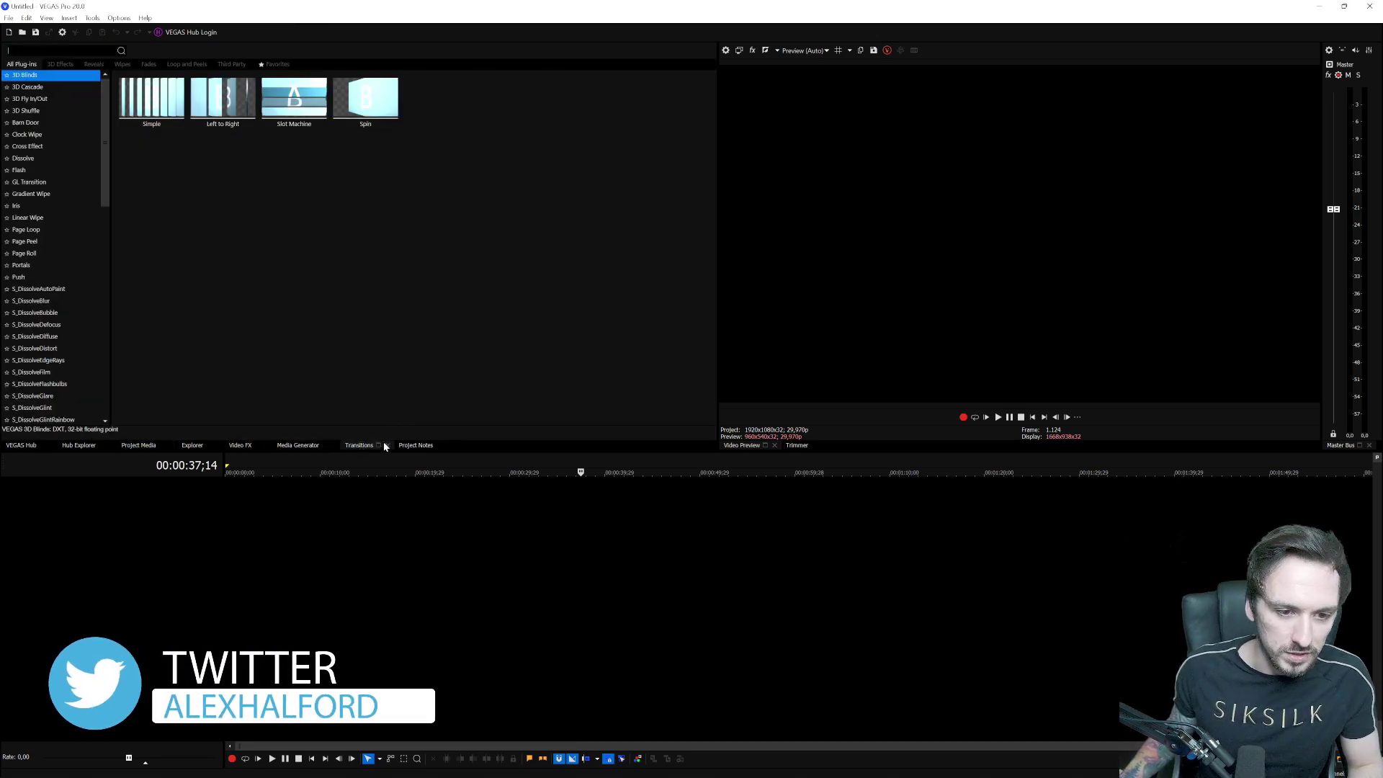
left_click(10, 154)
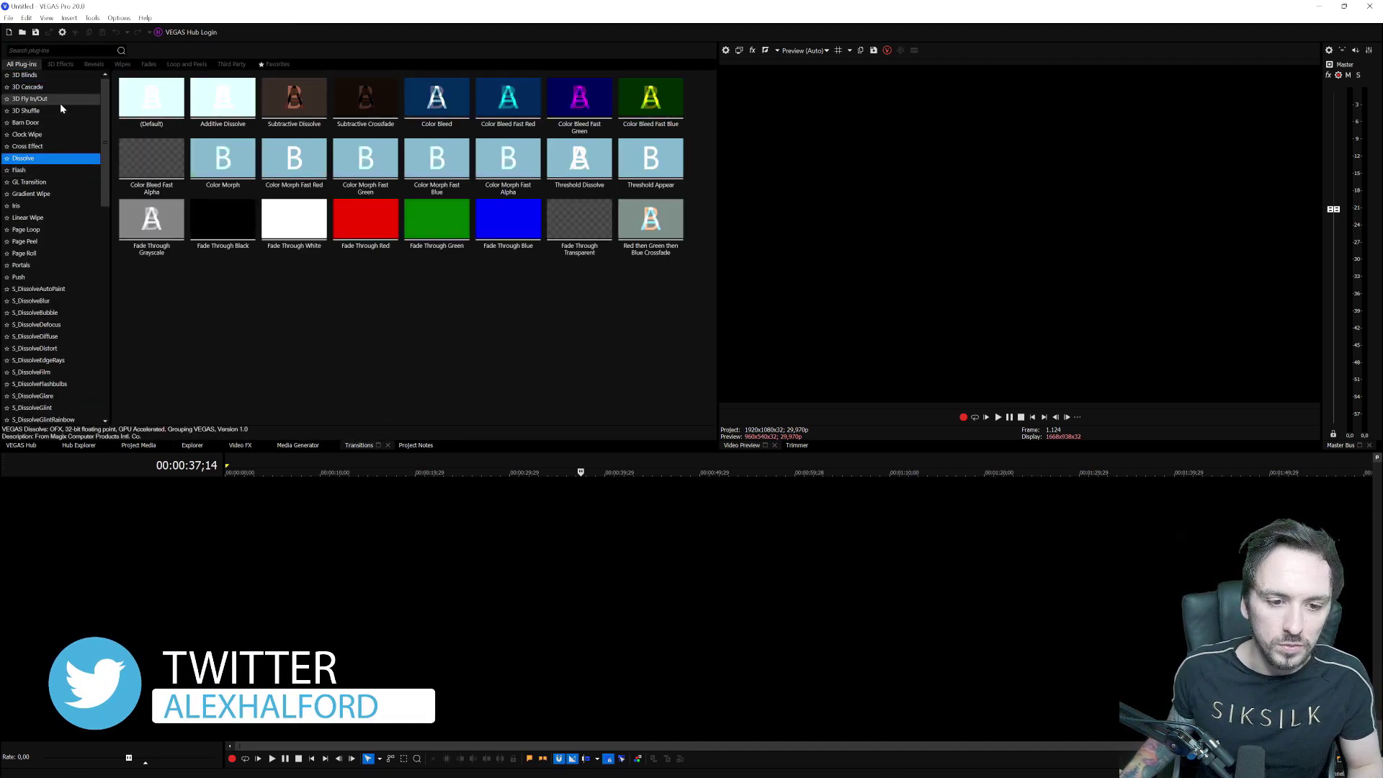
left_click(59, 101)
scroll(71, 234, "down", 4)
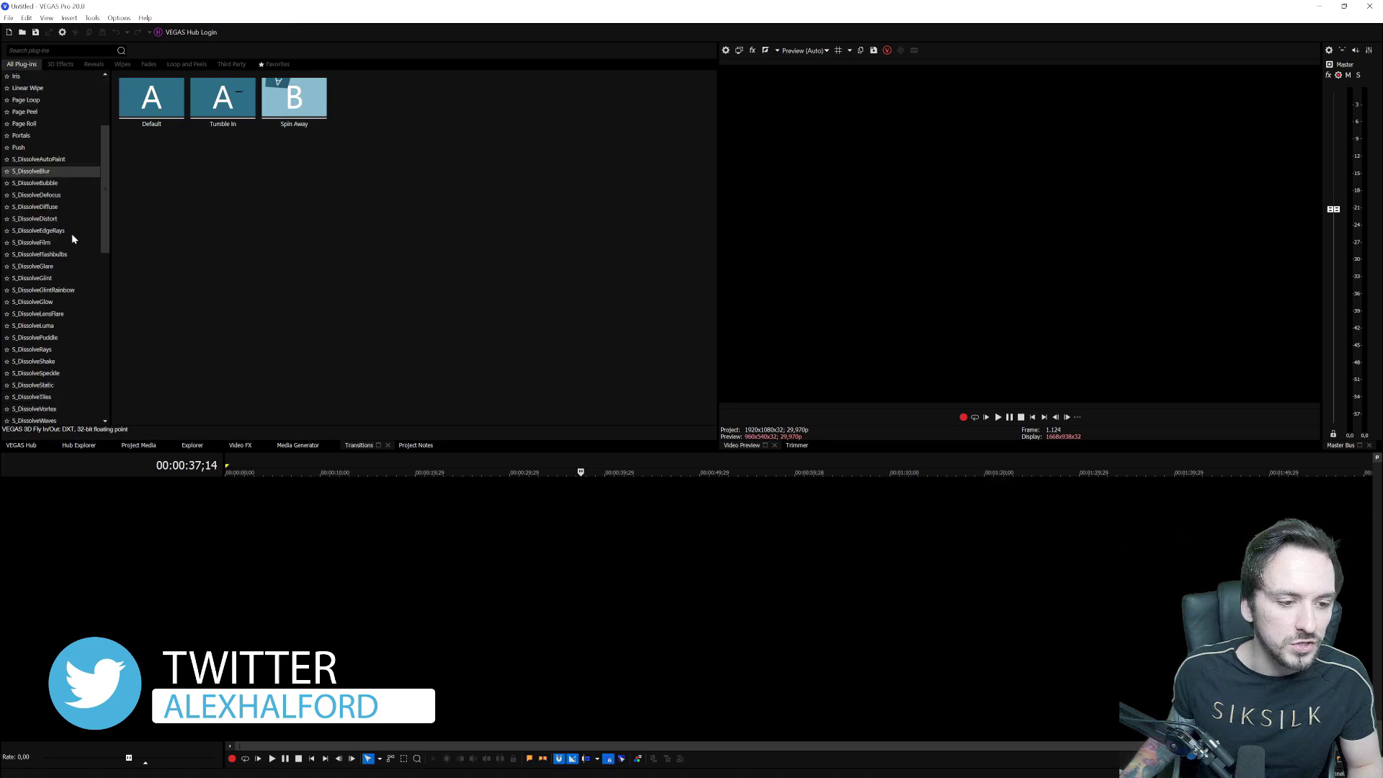
scroll(71, 234, "down", 9)
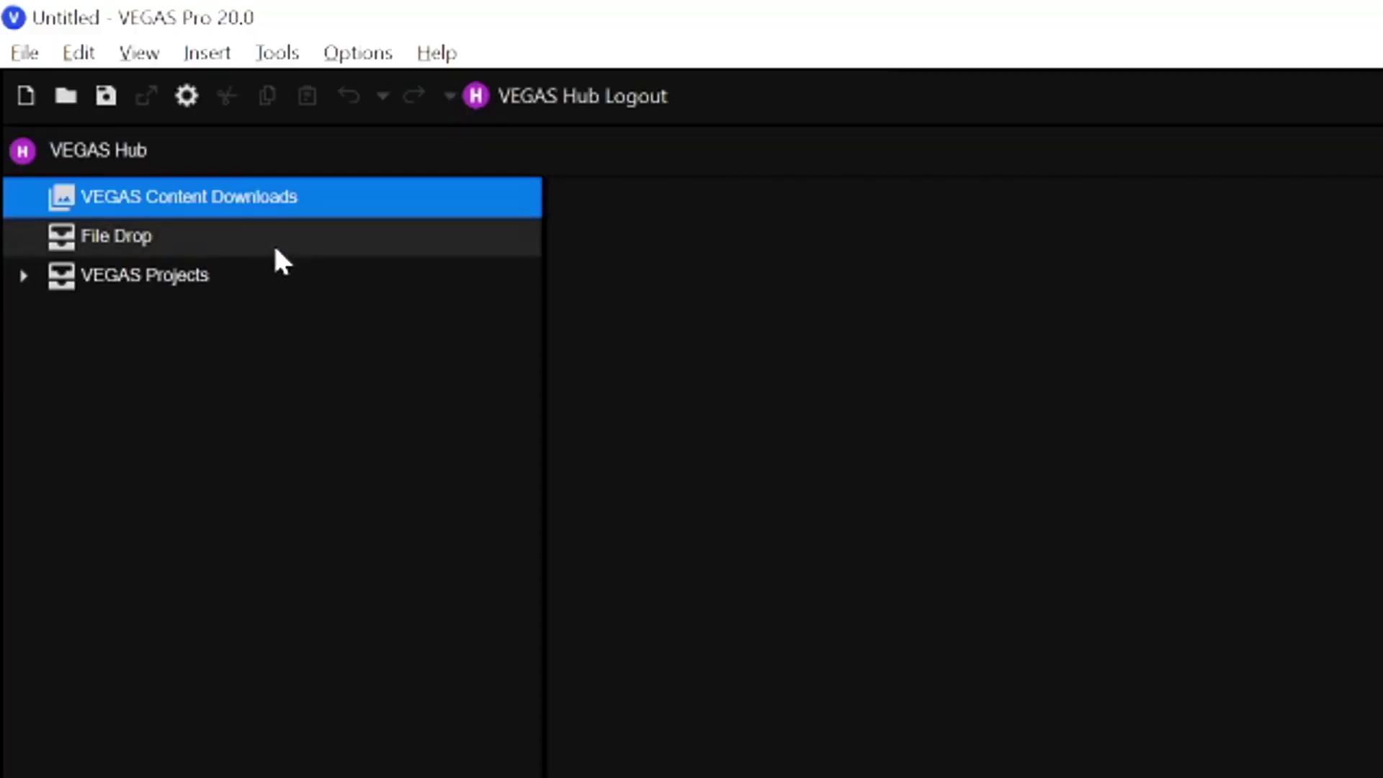
- Open the VEGAS Hub File Drop cloud folder
left_click(274, 233)
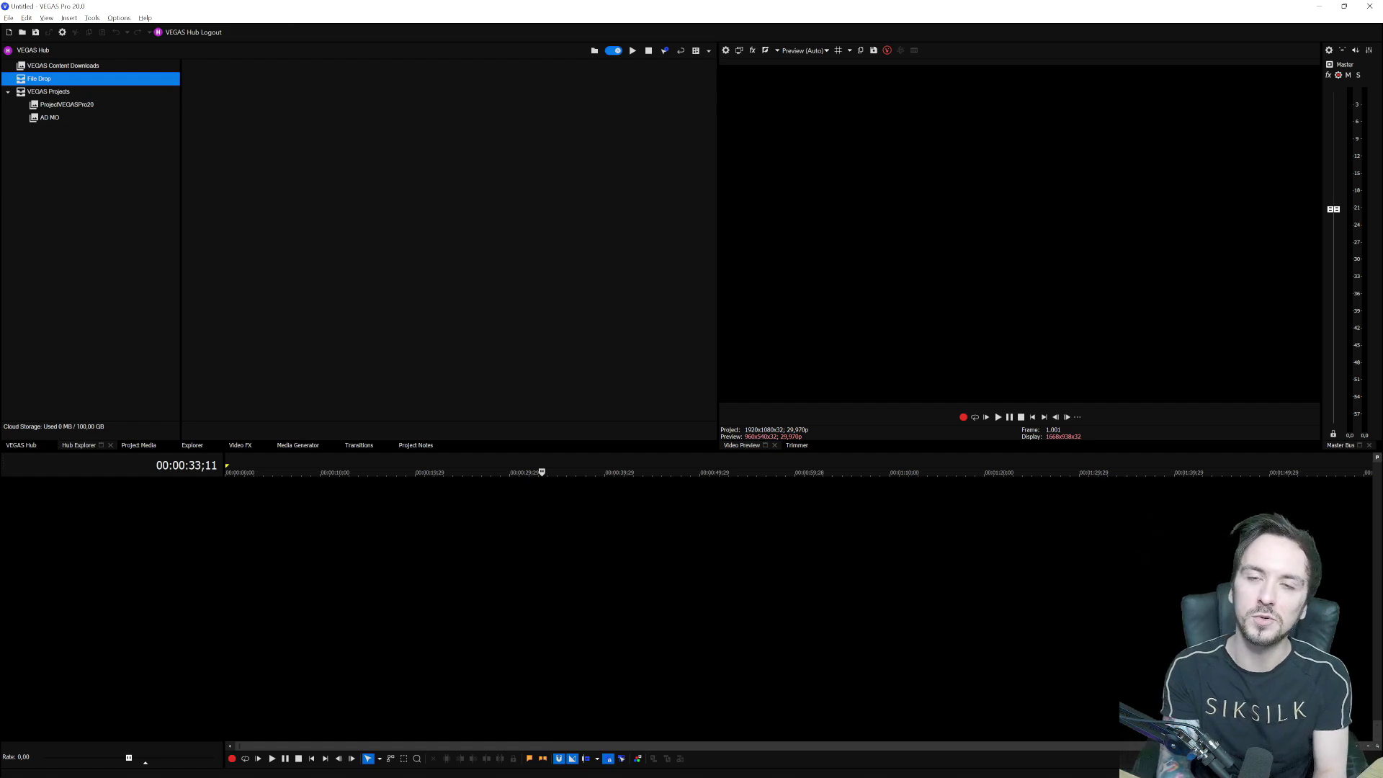
- Switch to the Video FX list and show the AutoLooks preset thumbnails
key("alt+8")
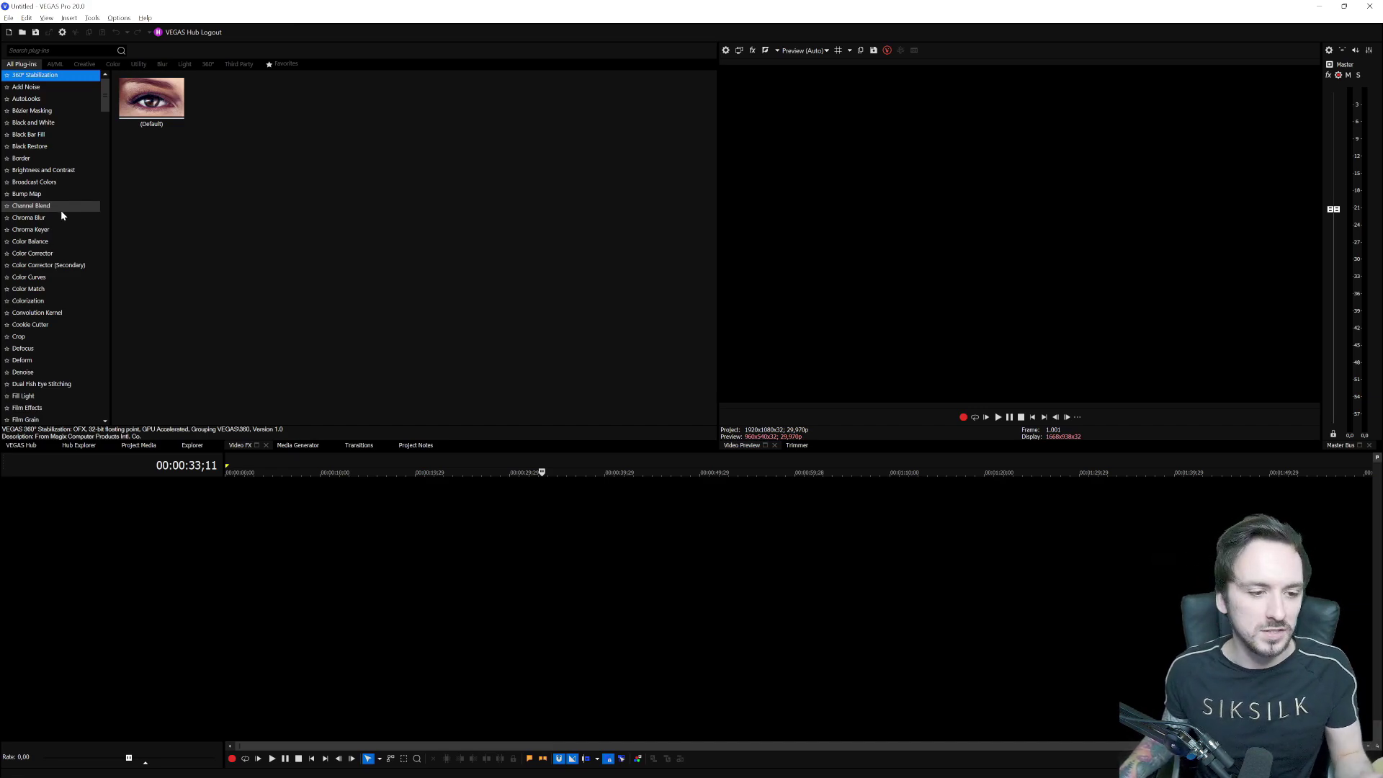
left_click(29, 99)
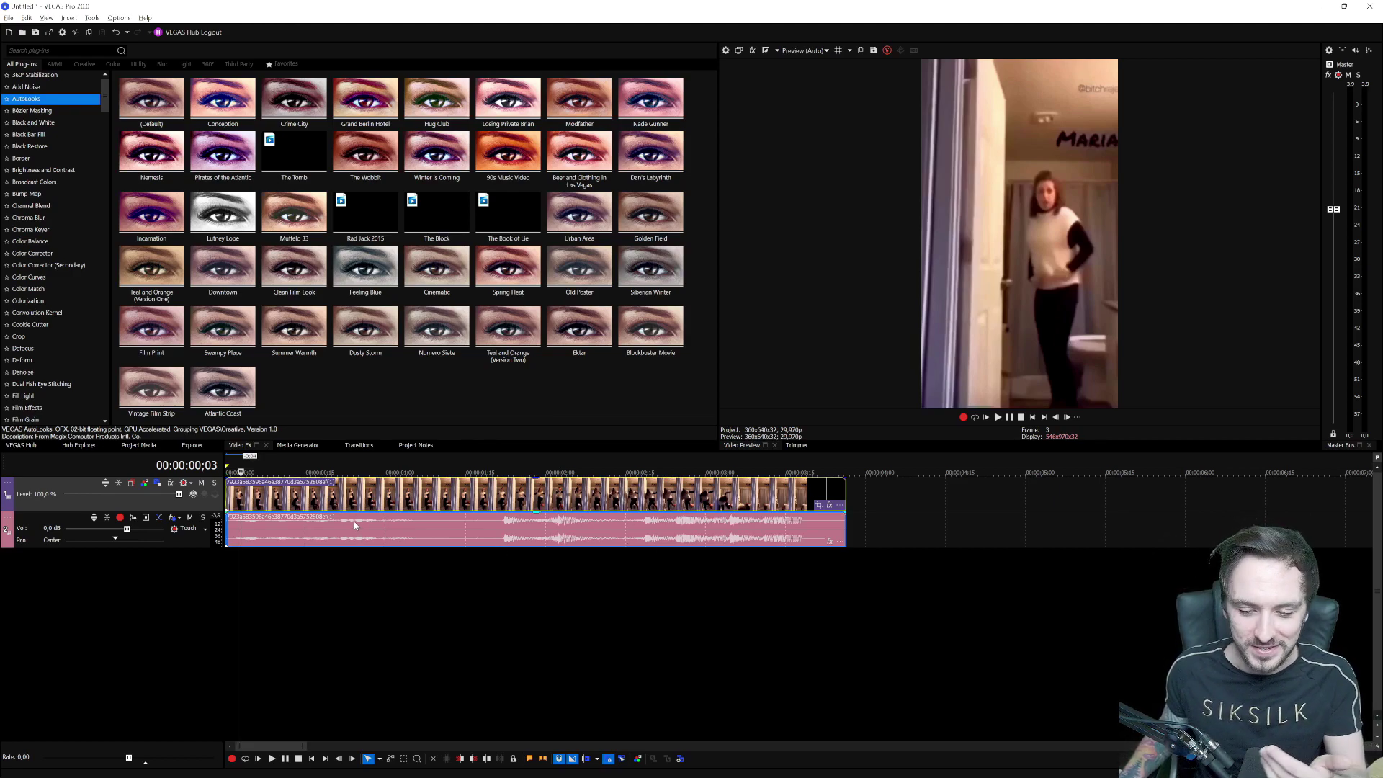
- Delete the clip's audio track, leaving only the video on the timeline
left_click(170, 539)
key("Delete")
left_click(512, 494)
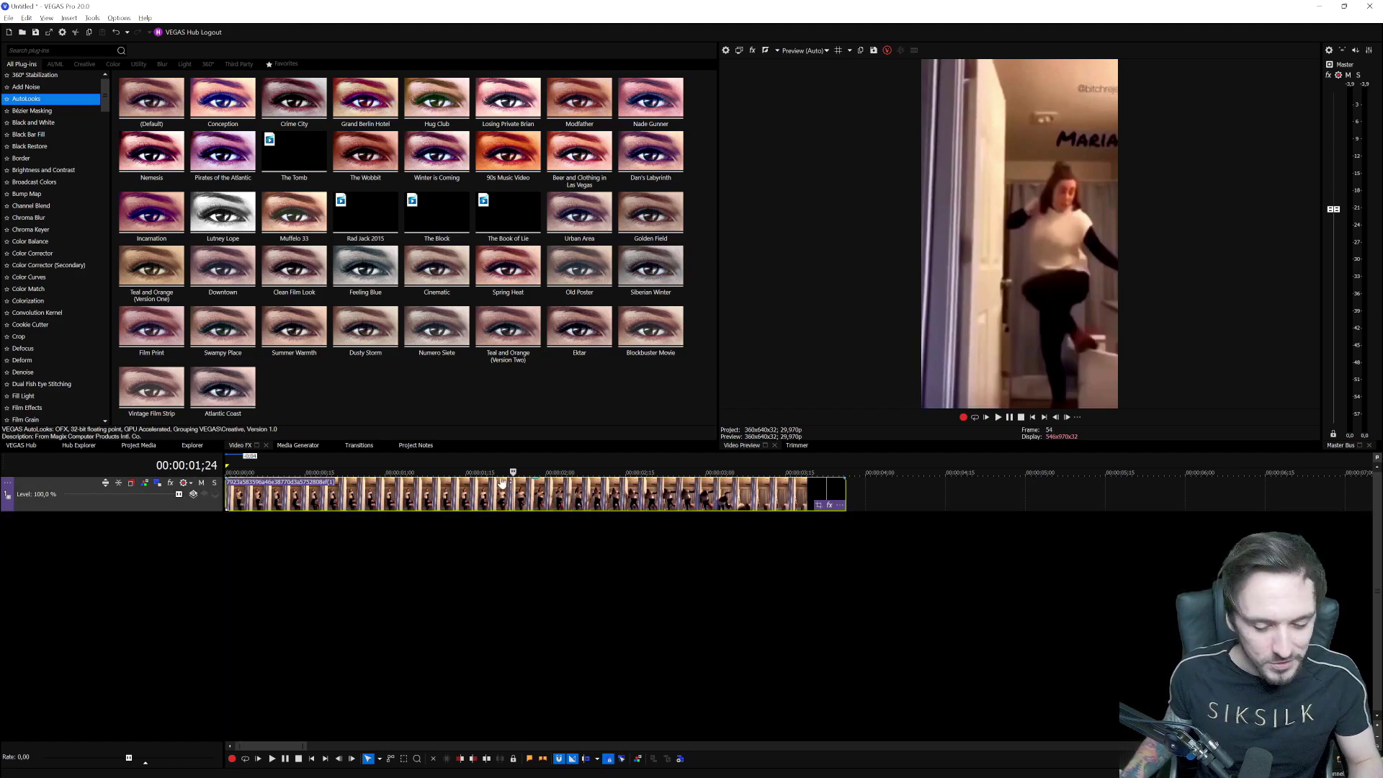
scroll(475, 494, "down", 4)
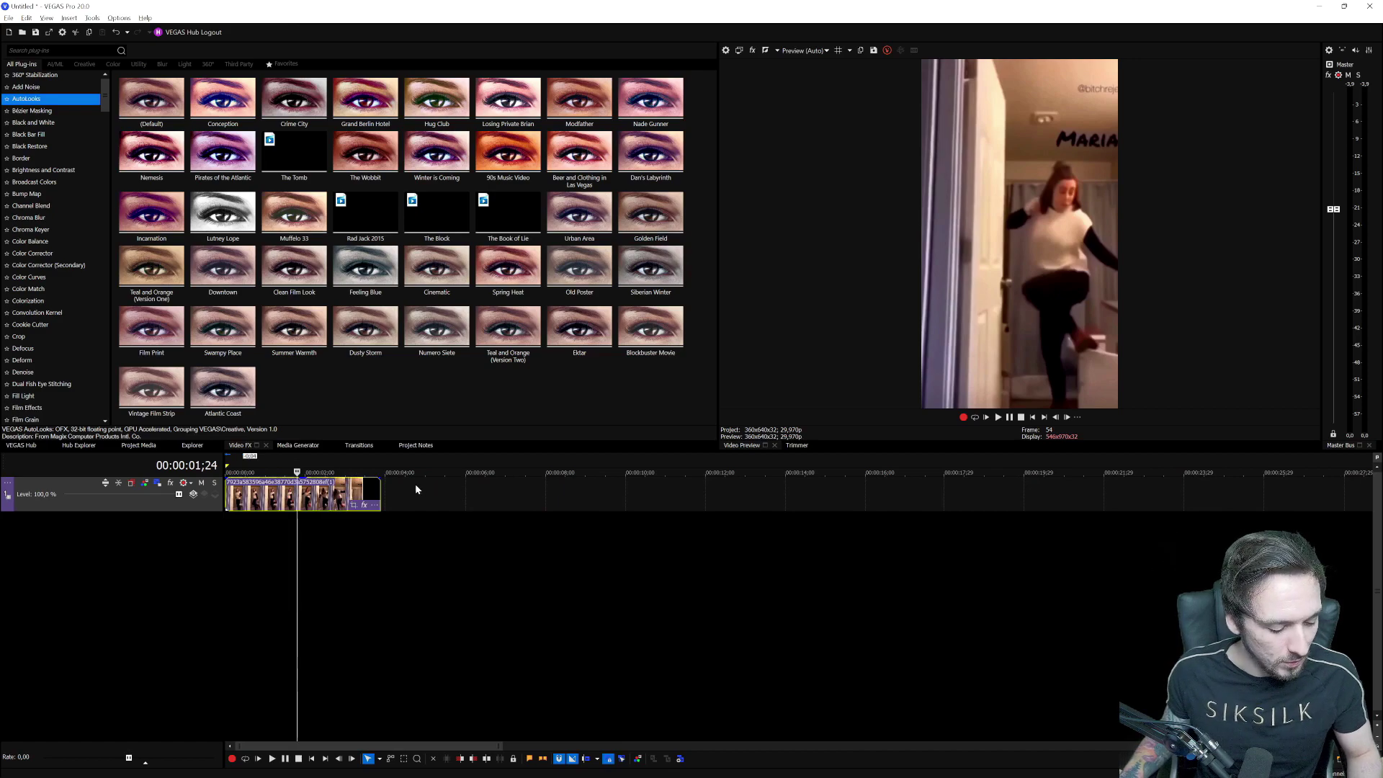
scroll(415, 482, "up", 2)
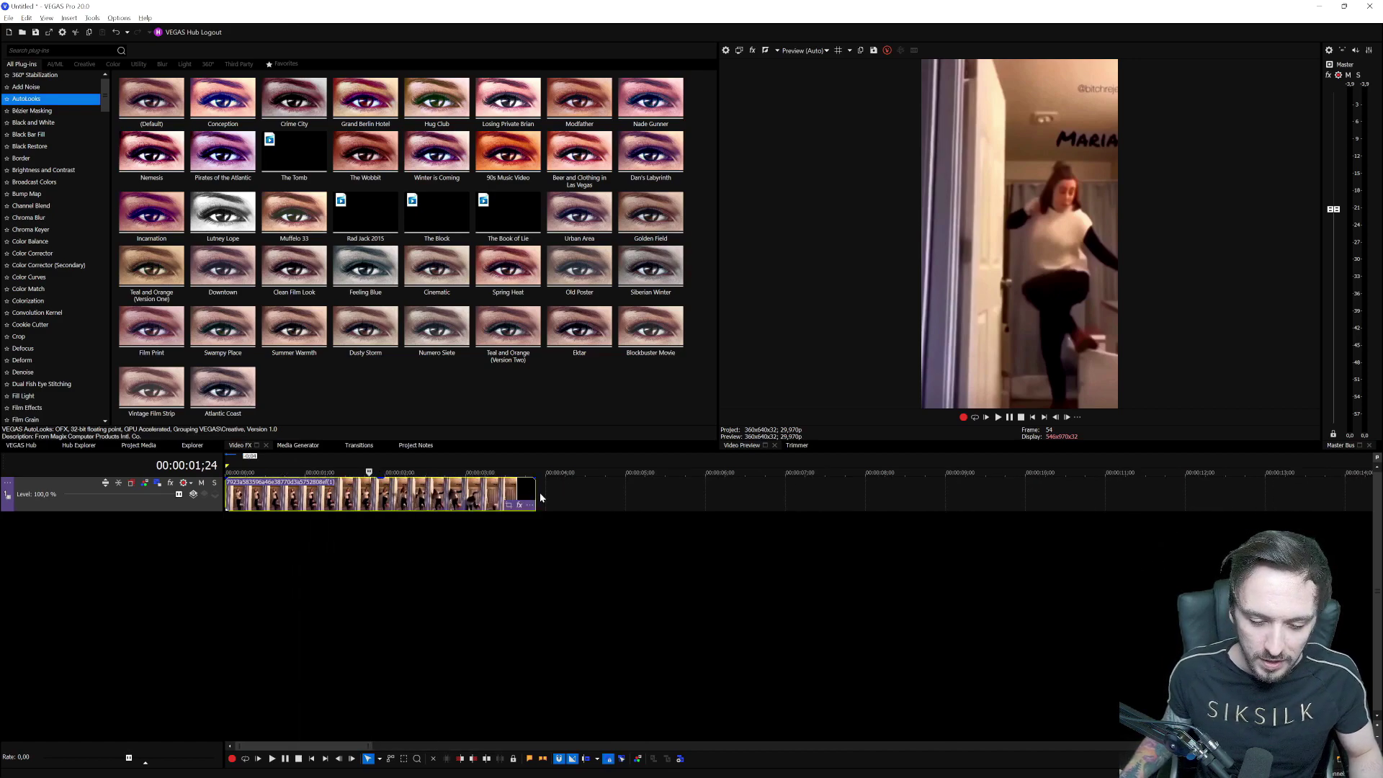
- Loop the clip out to about 10 seconds, preview it, then undo the extension
left_click_drag(535, 494, 1064, 497)
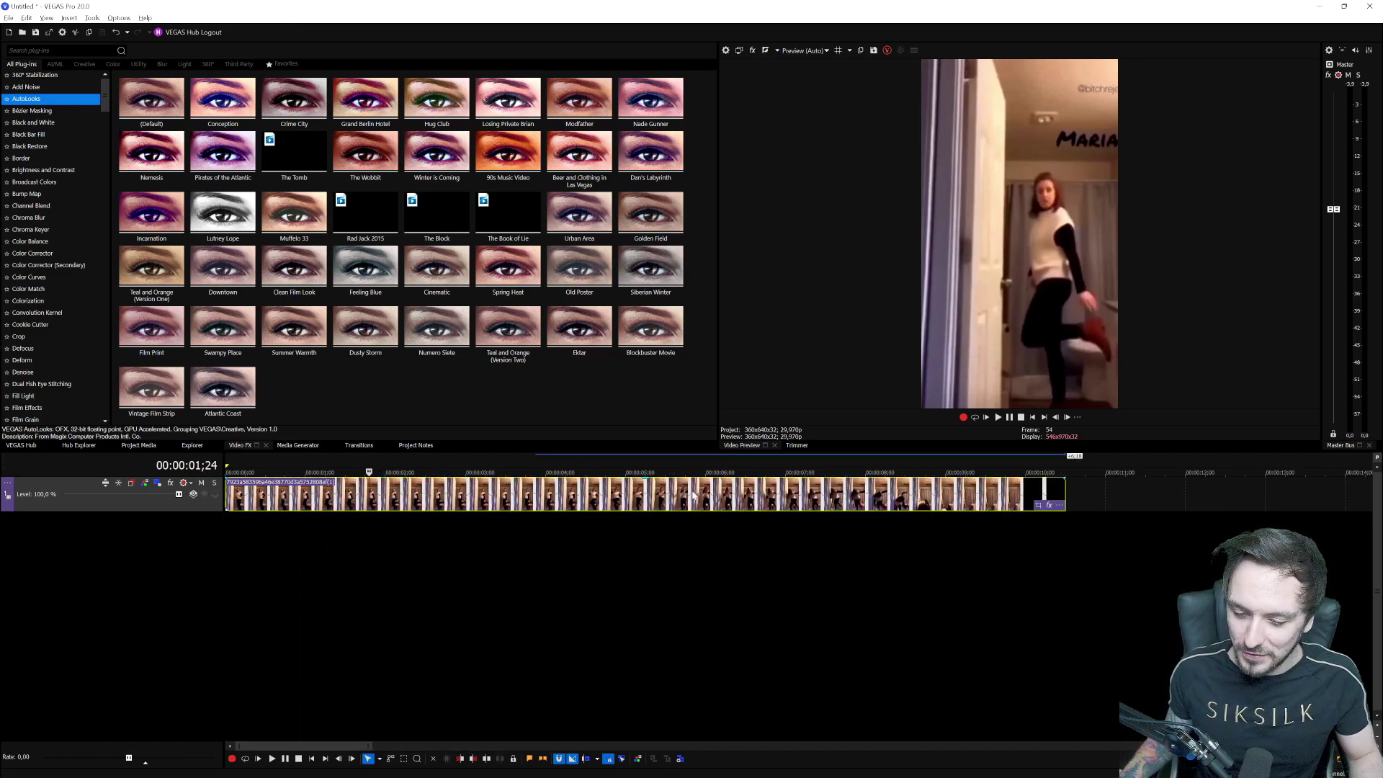
left_click(578, 497)
key("space")
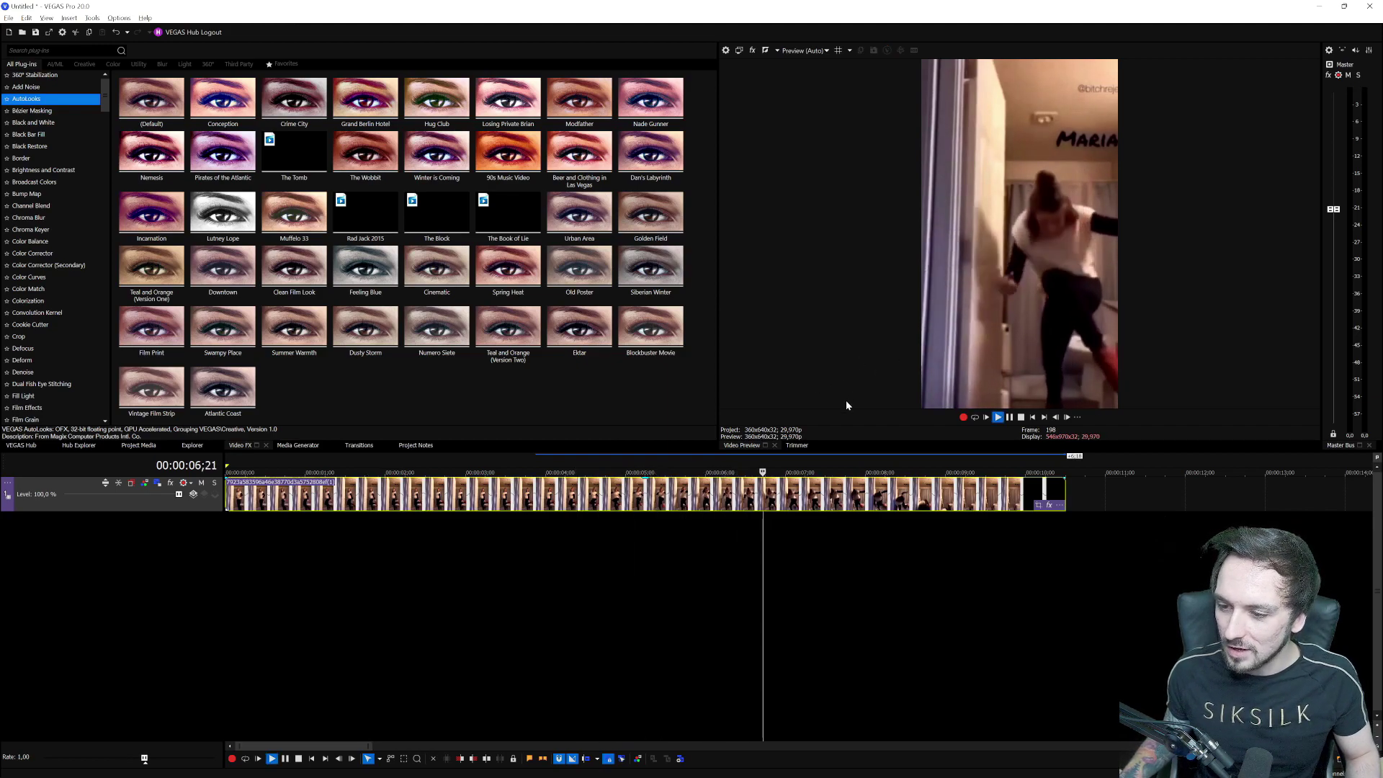
key("space")
key("ctrl+z")
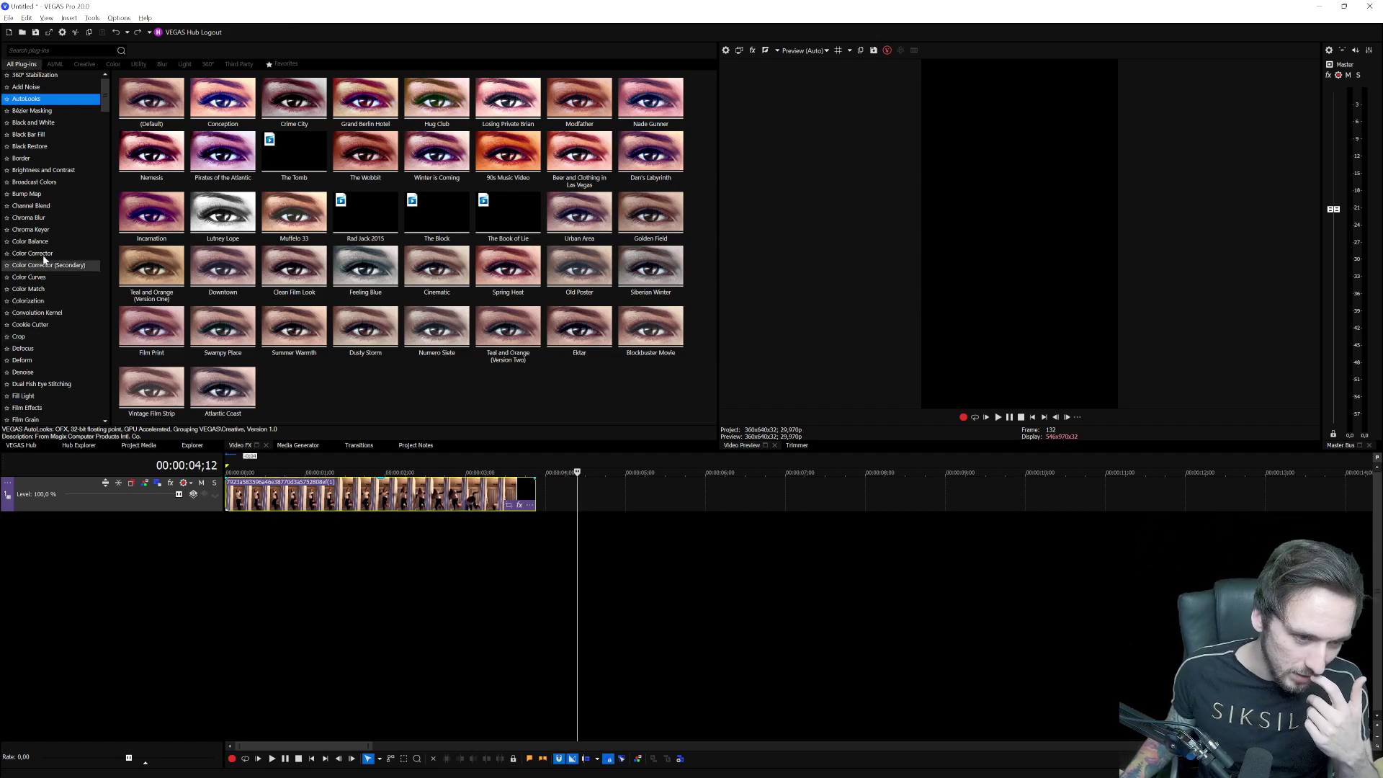
- Apply the VEGAS Slow Motion Default preset to the timeline clip
scroll(45, 251, "down", 4)
scroll(76, 241, "down", 10)
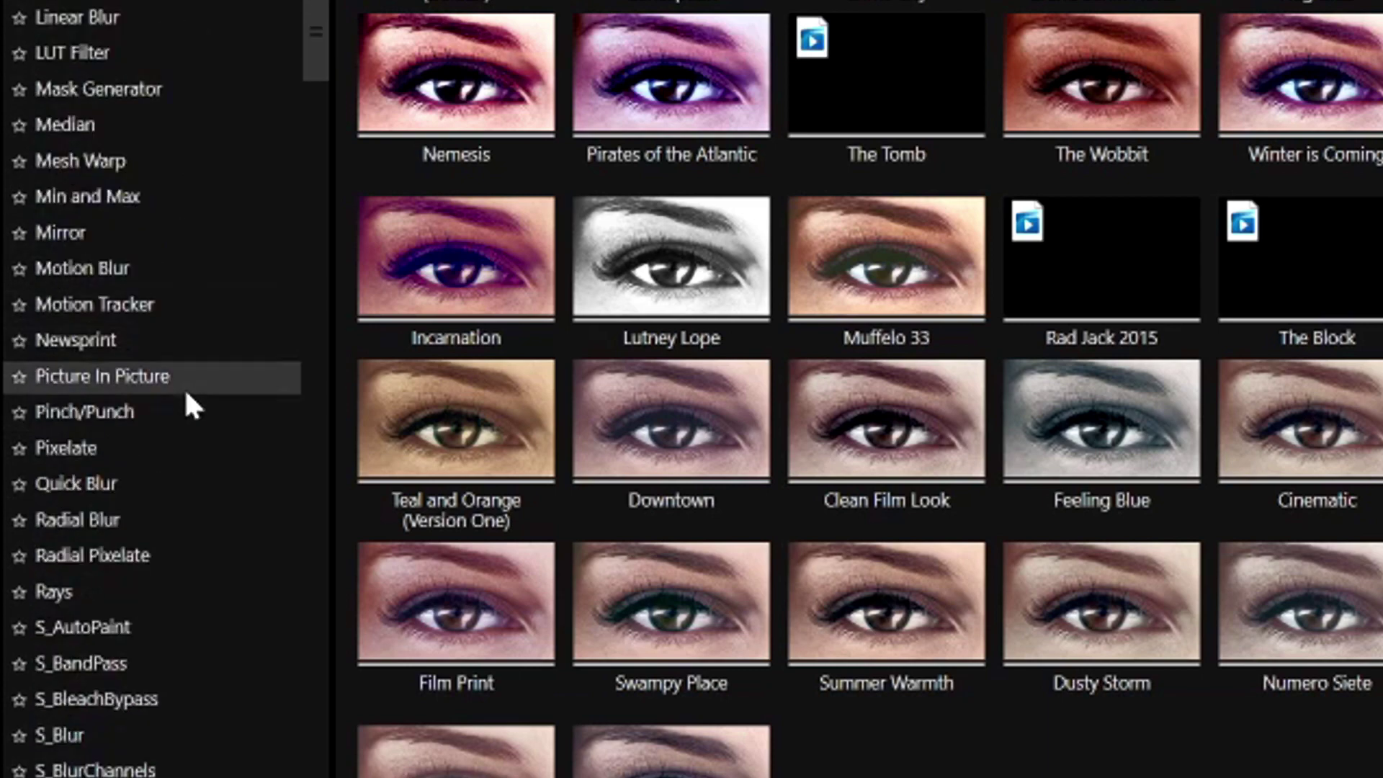
scroll(190, 505, "down", 15)
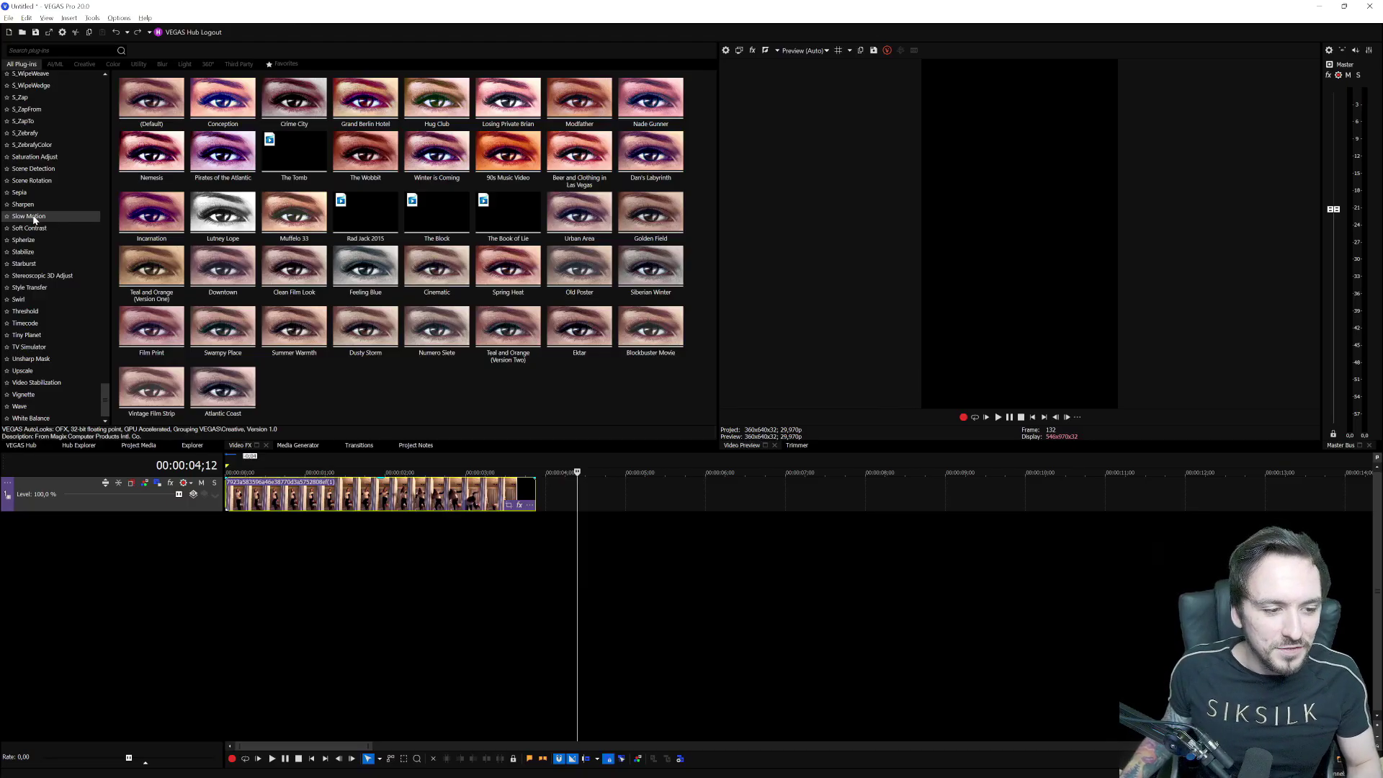
left_click(33, 216)
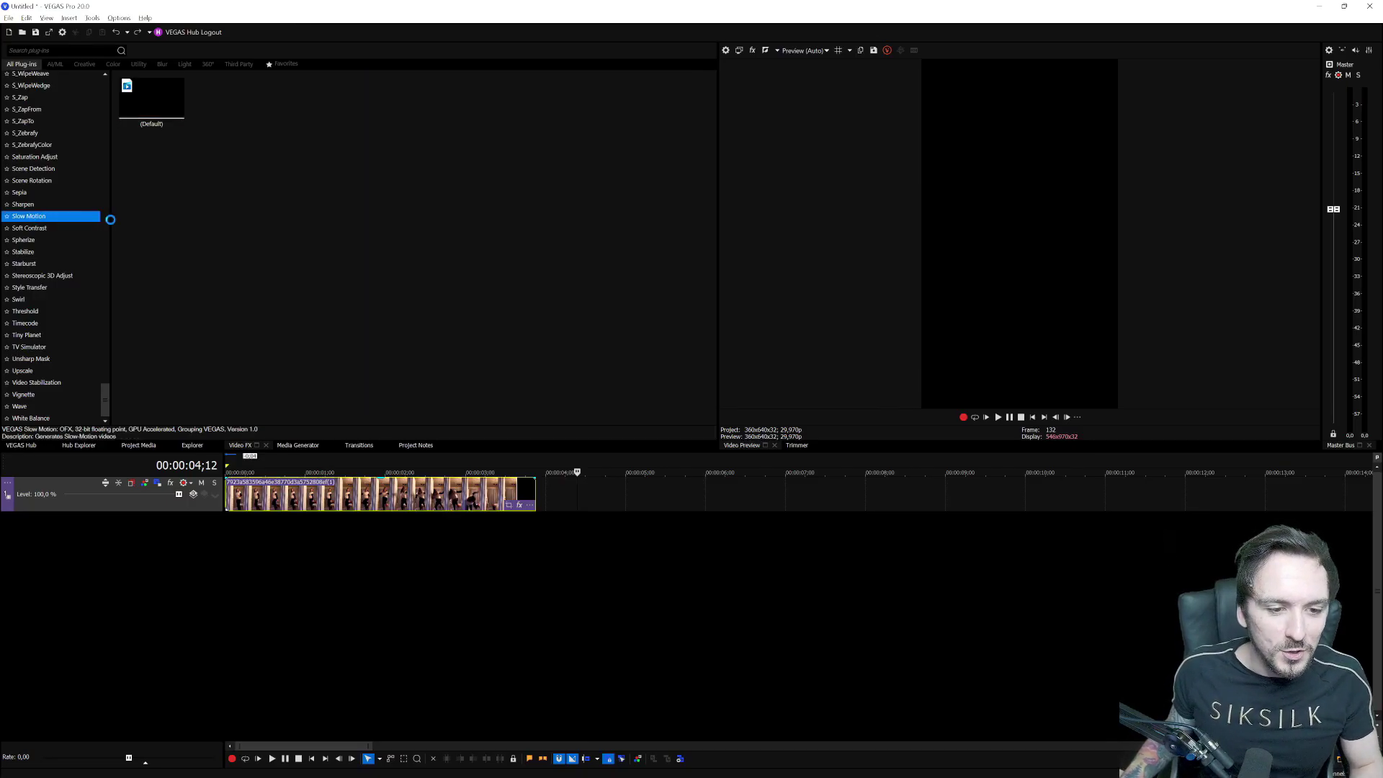
left_click_drag(328, 497, 331, 499)
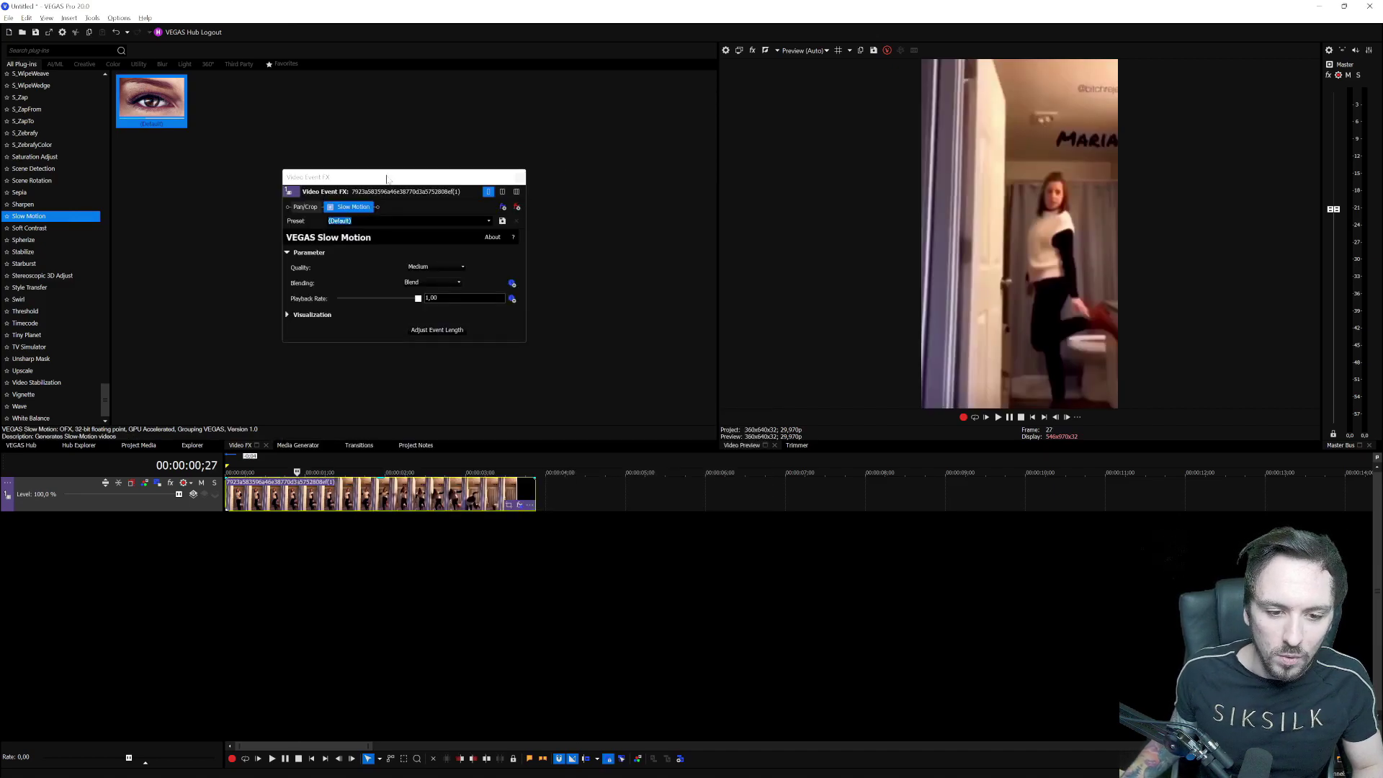
- Set the Slow Motion quality to Fine and keep Blend as the blending mode
left_click_drag(400, 179, 447, 135)
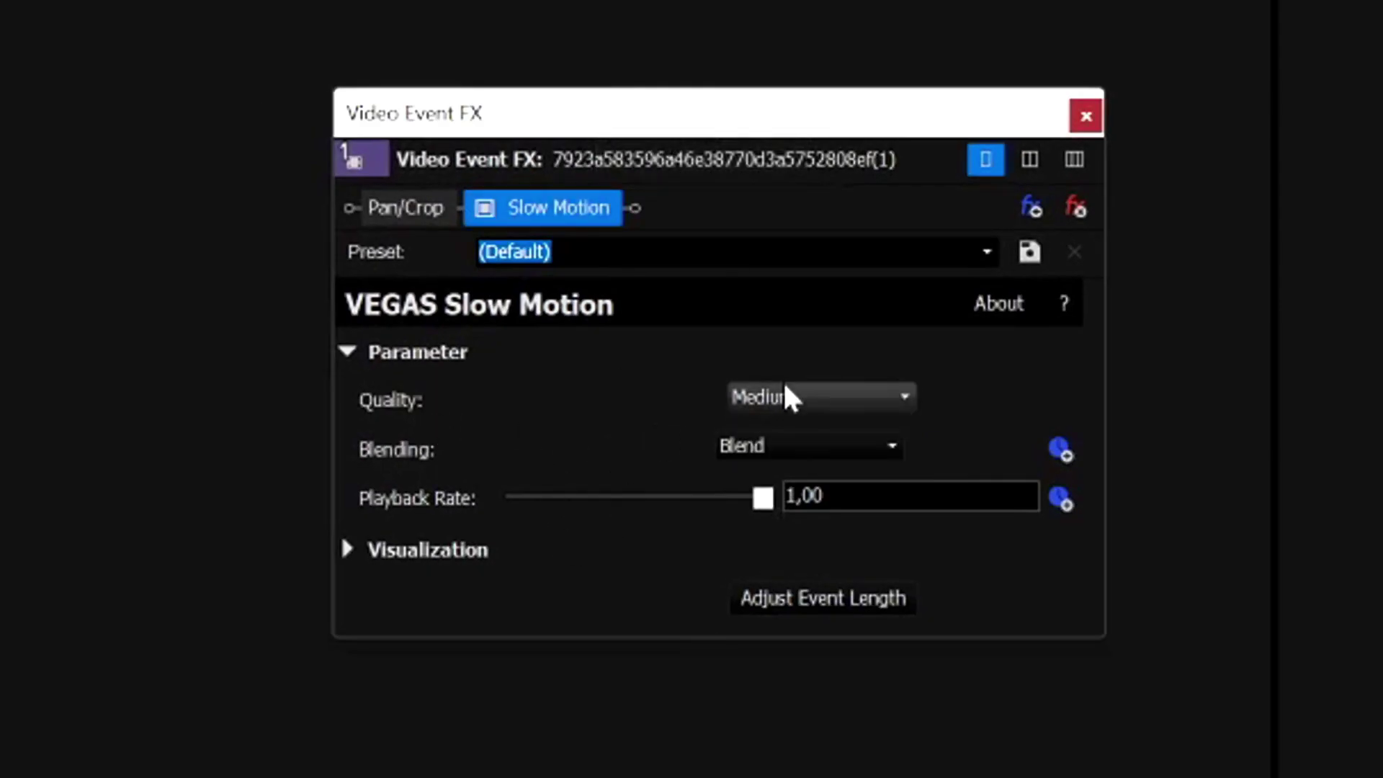
left_click(786, 389)
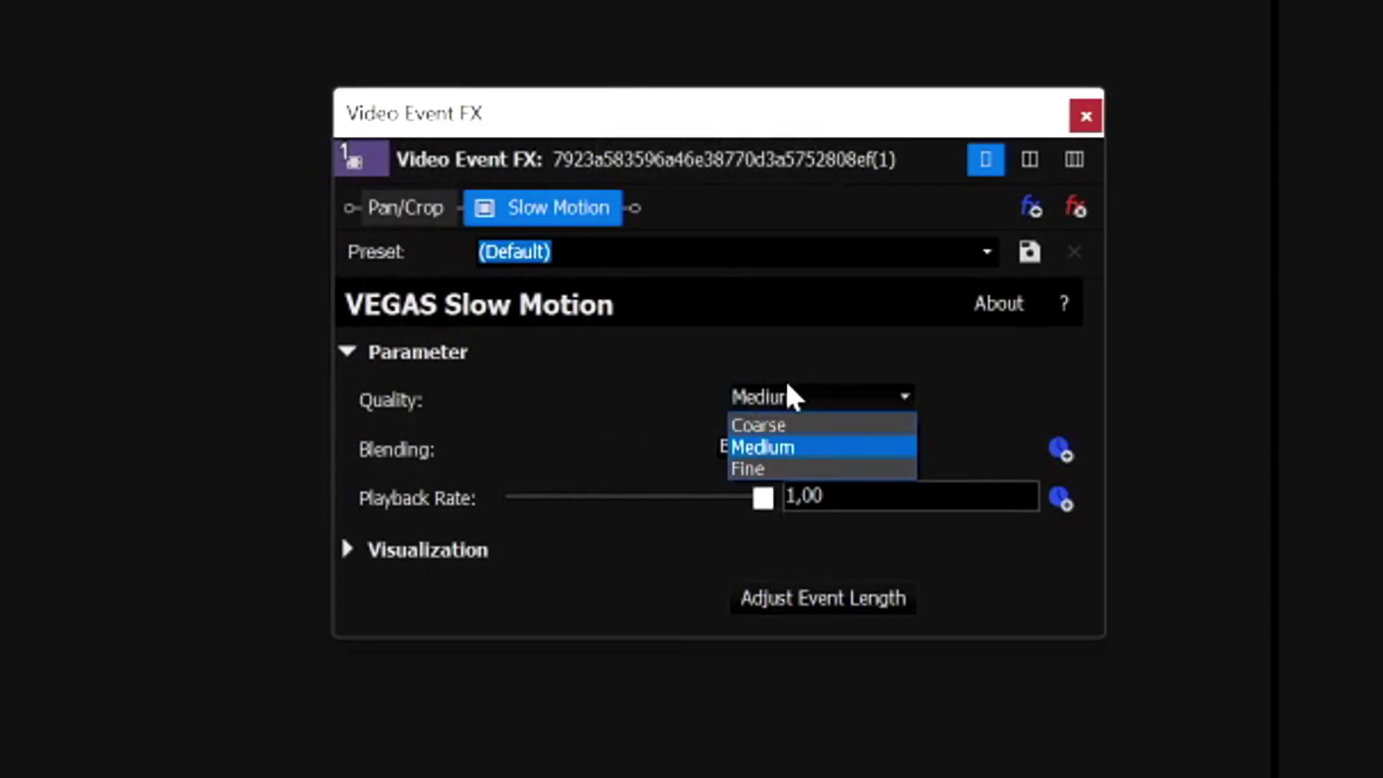
left_click(828, 466)
left_click(751, 451)
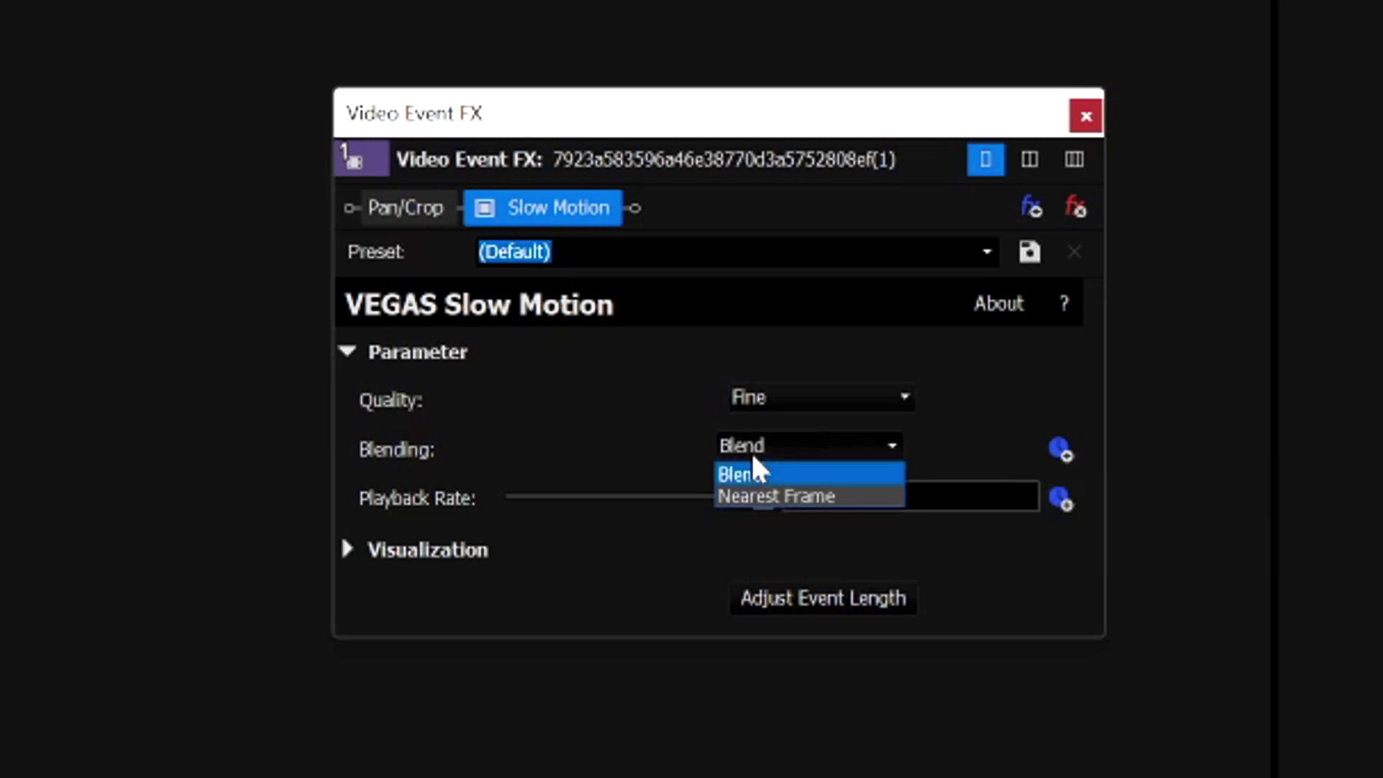
left_click(751, 465)
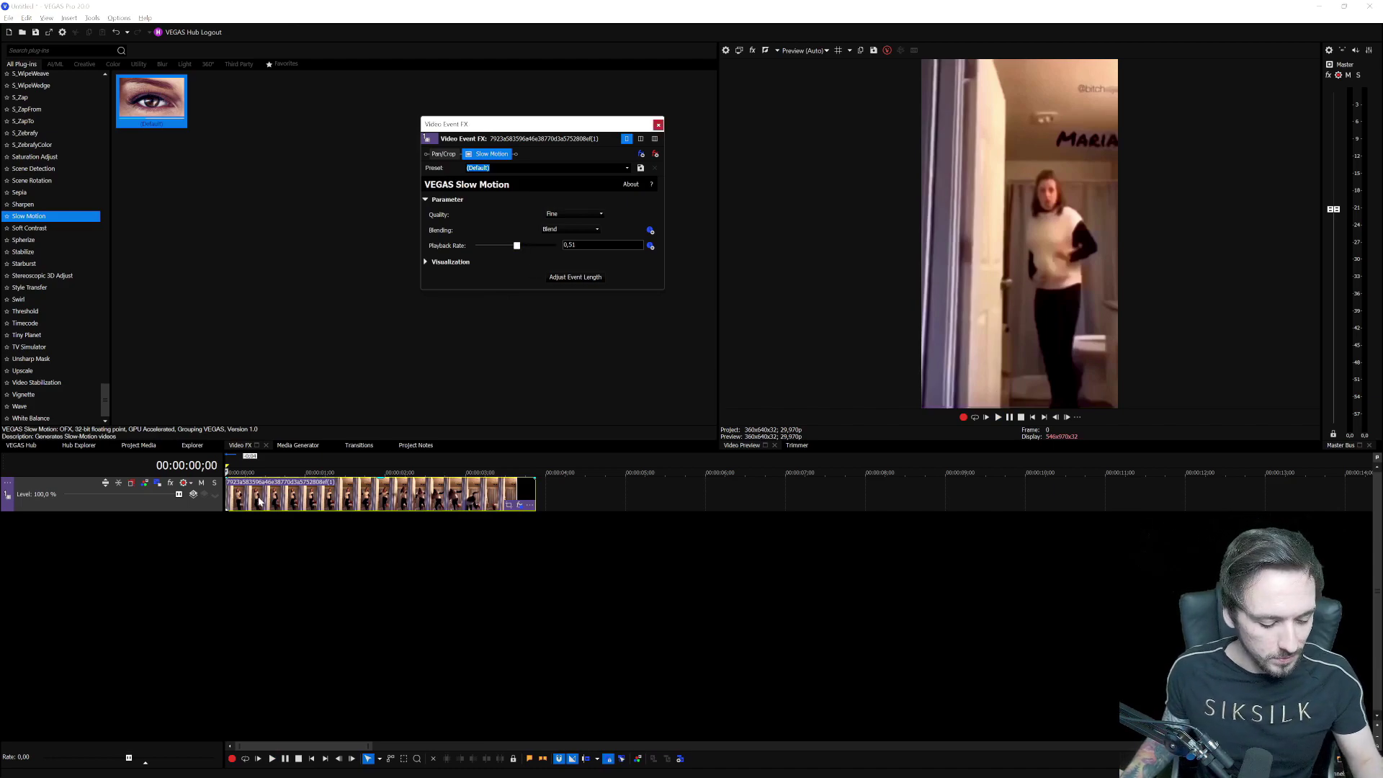
- Preview the slow-motion clip from about one second in
left_click(262, 502)
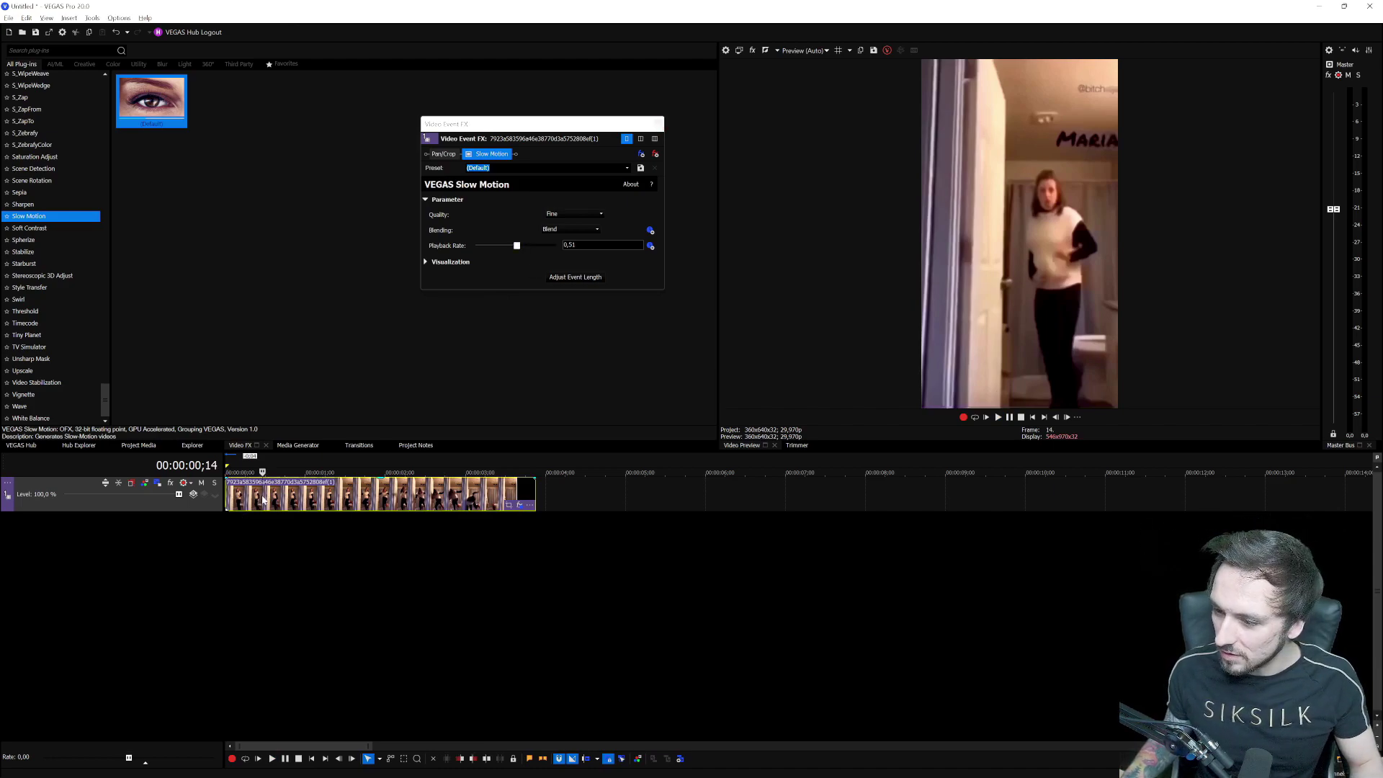
left_click(315, 502)
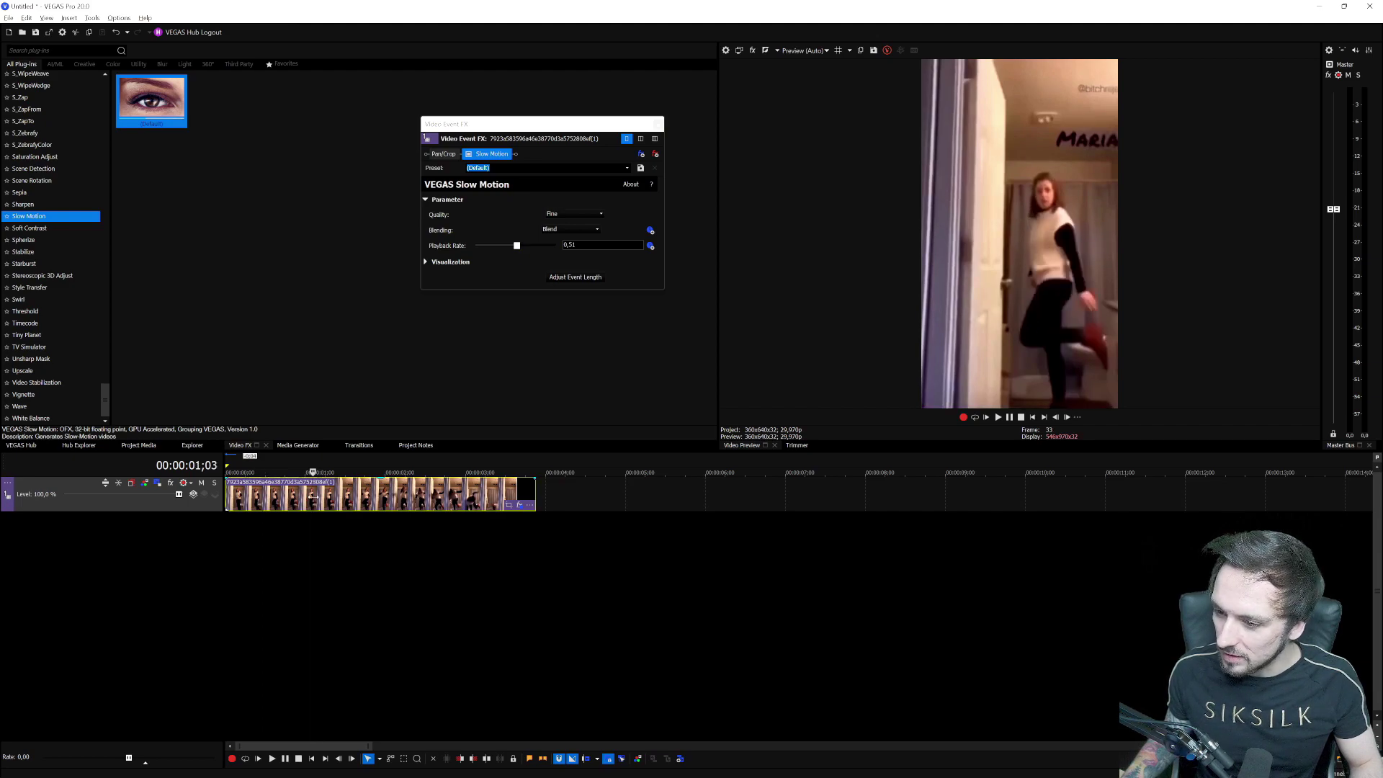
key("space")
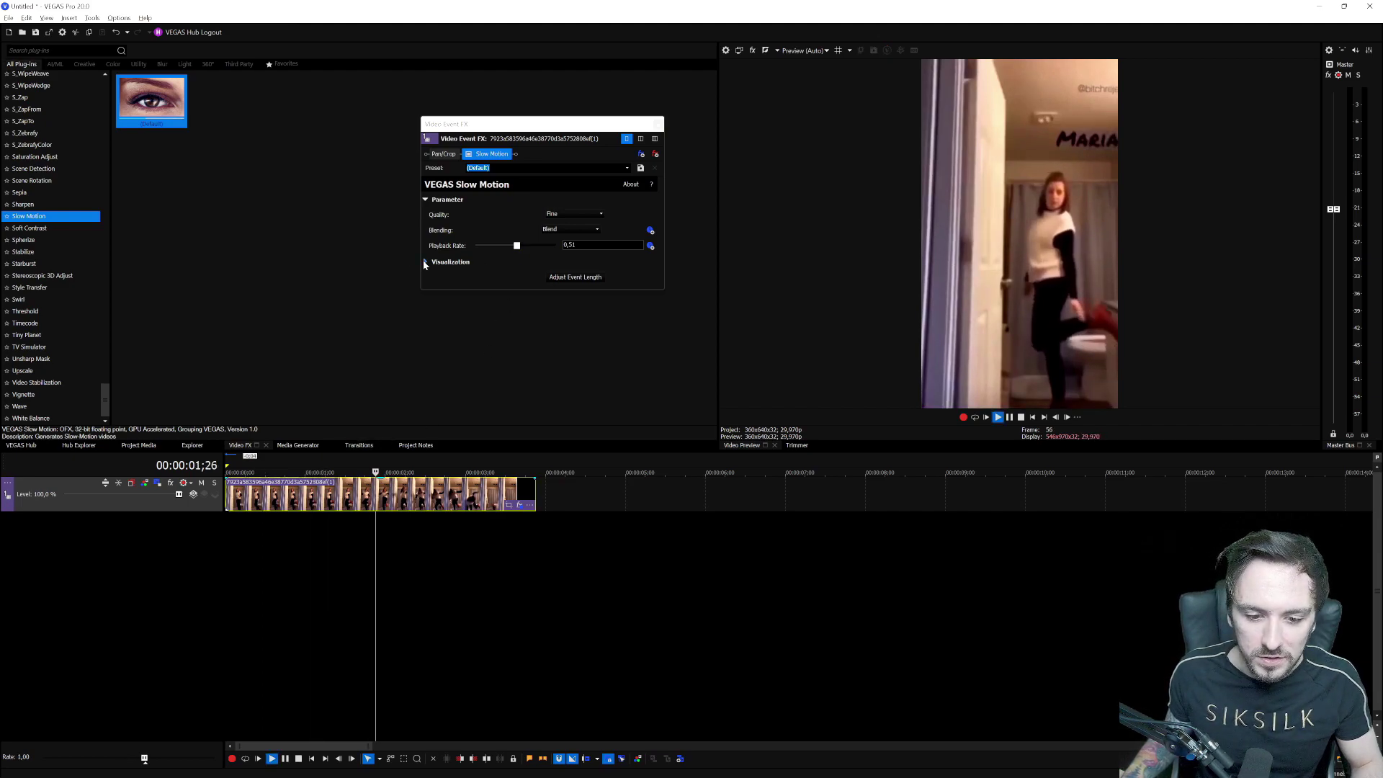
- Expand the Visualization options, preview the clip, and lower the Playback Rate to 0,45
left_click(425, 262)
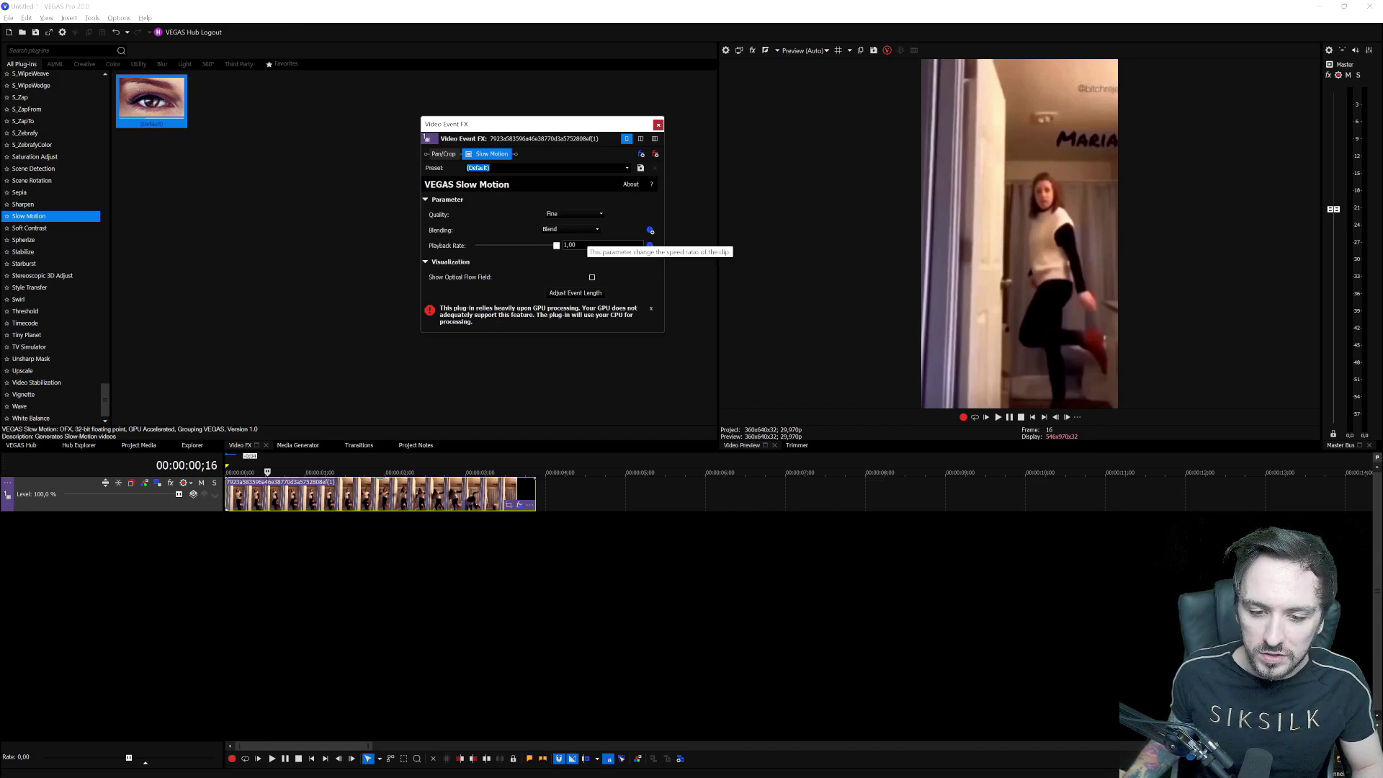
key("space")
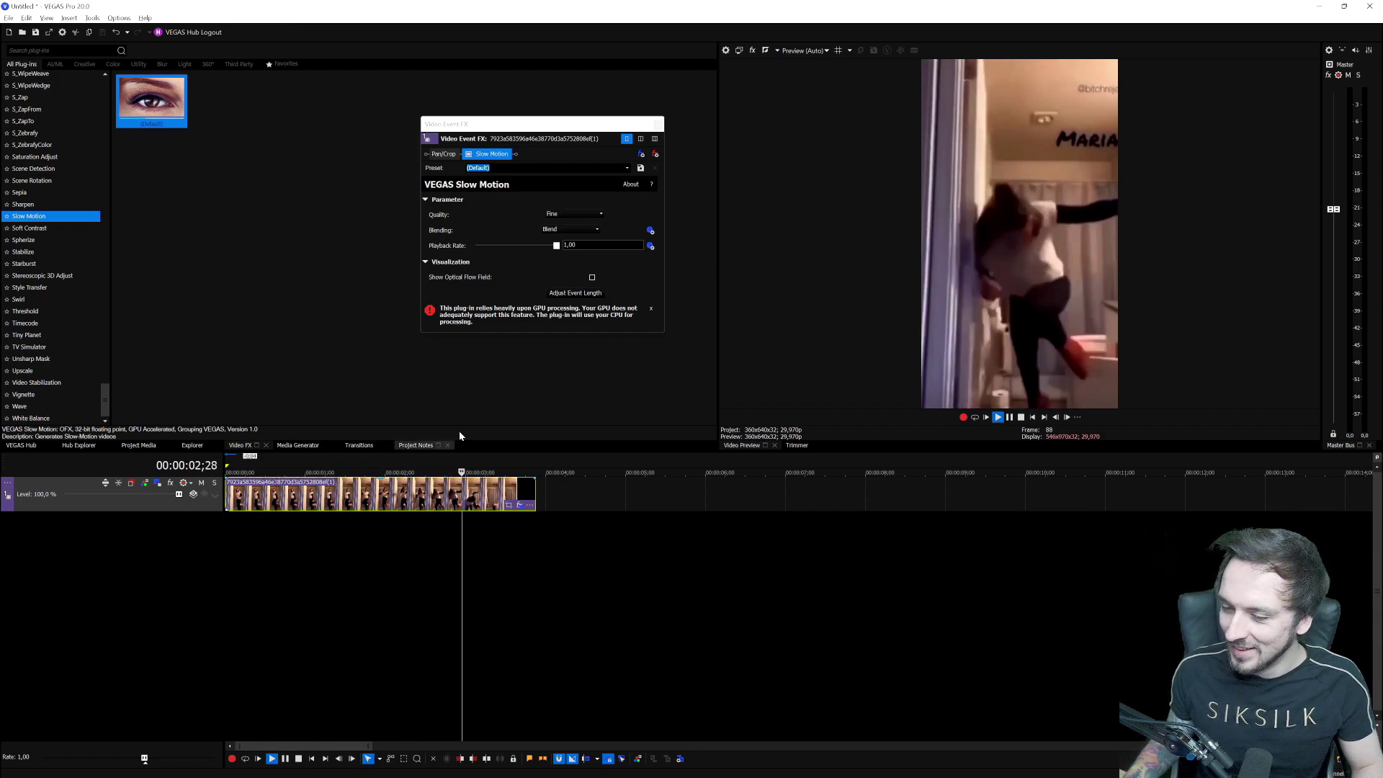
key("space")
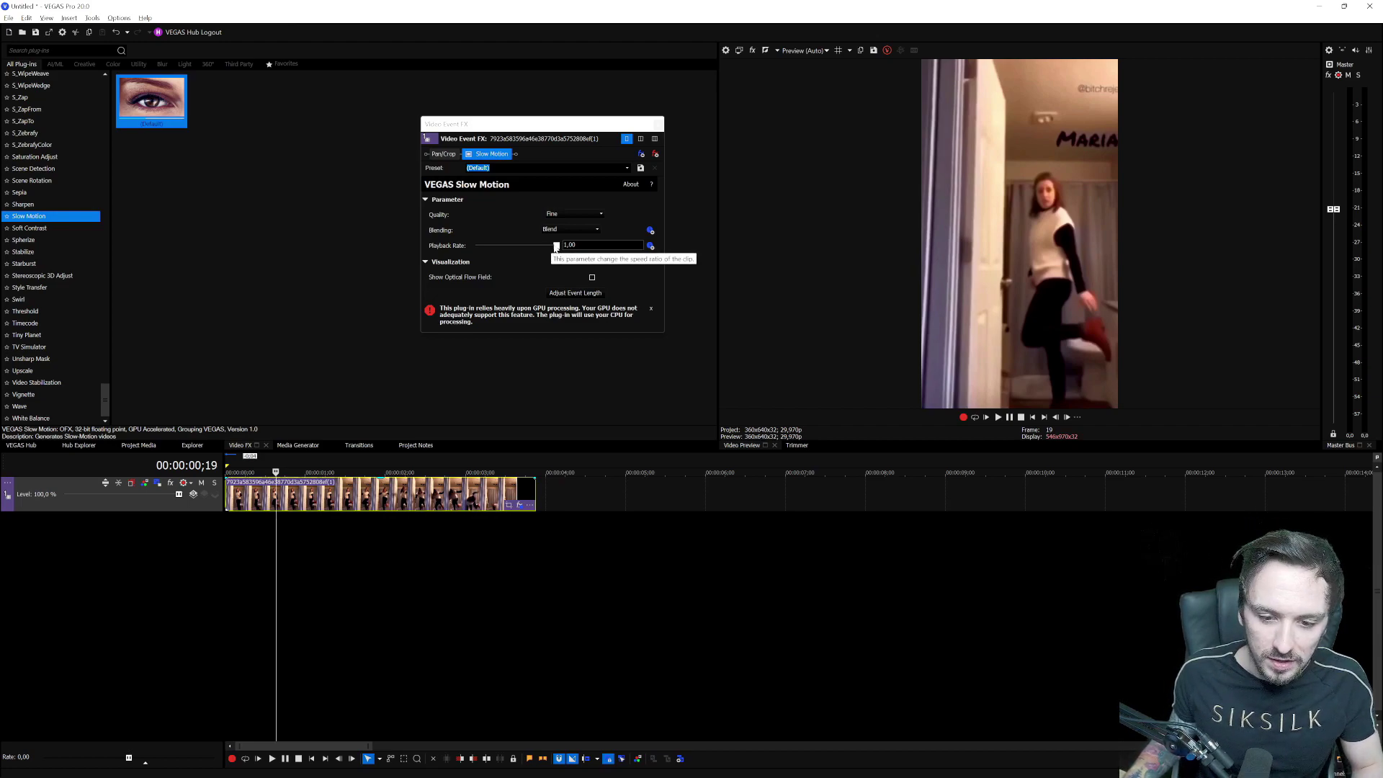
left_click_drag(556, 247, 512, 247)
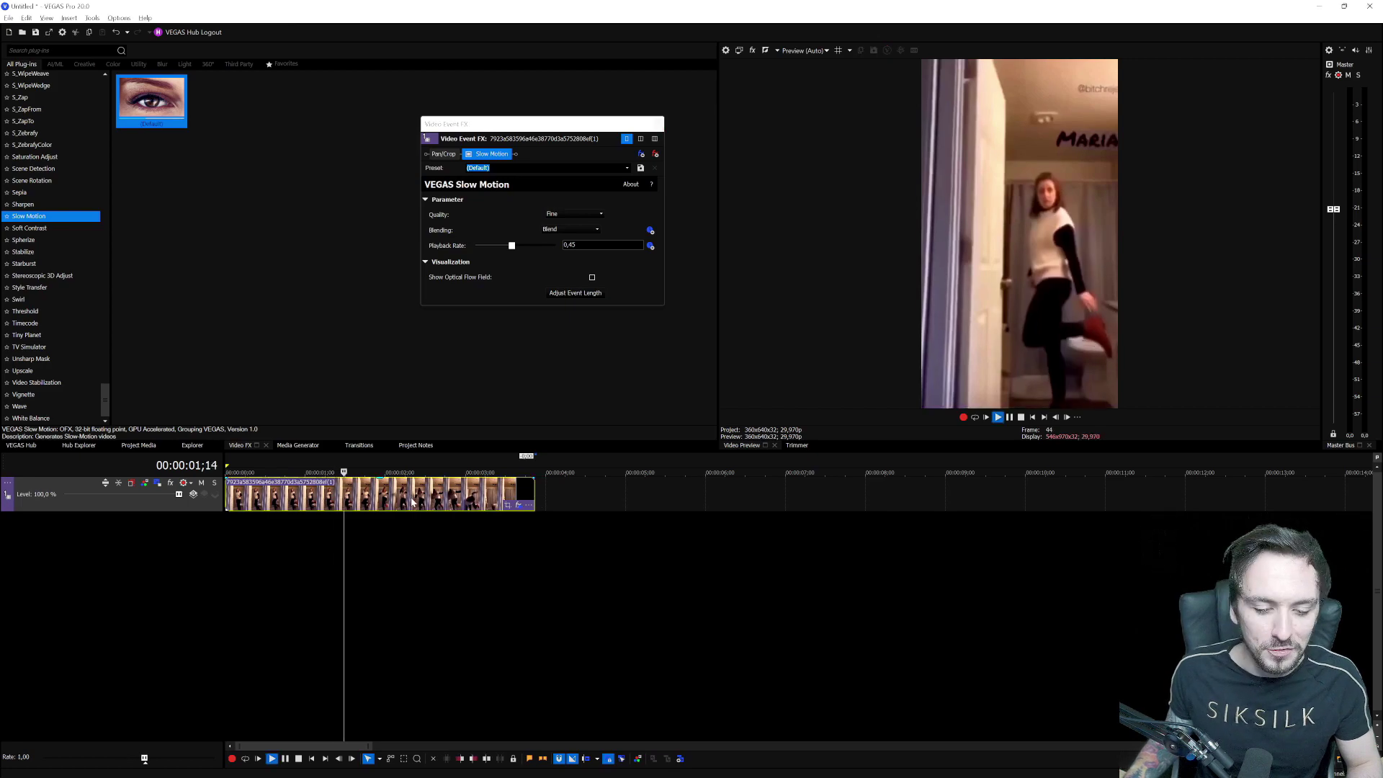
- Play the slowed-down clip from near its start
scroll(289, 502, "up", 2)
left_click(242, 502)
key("space")
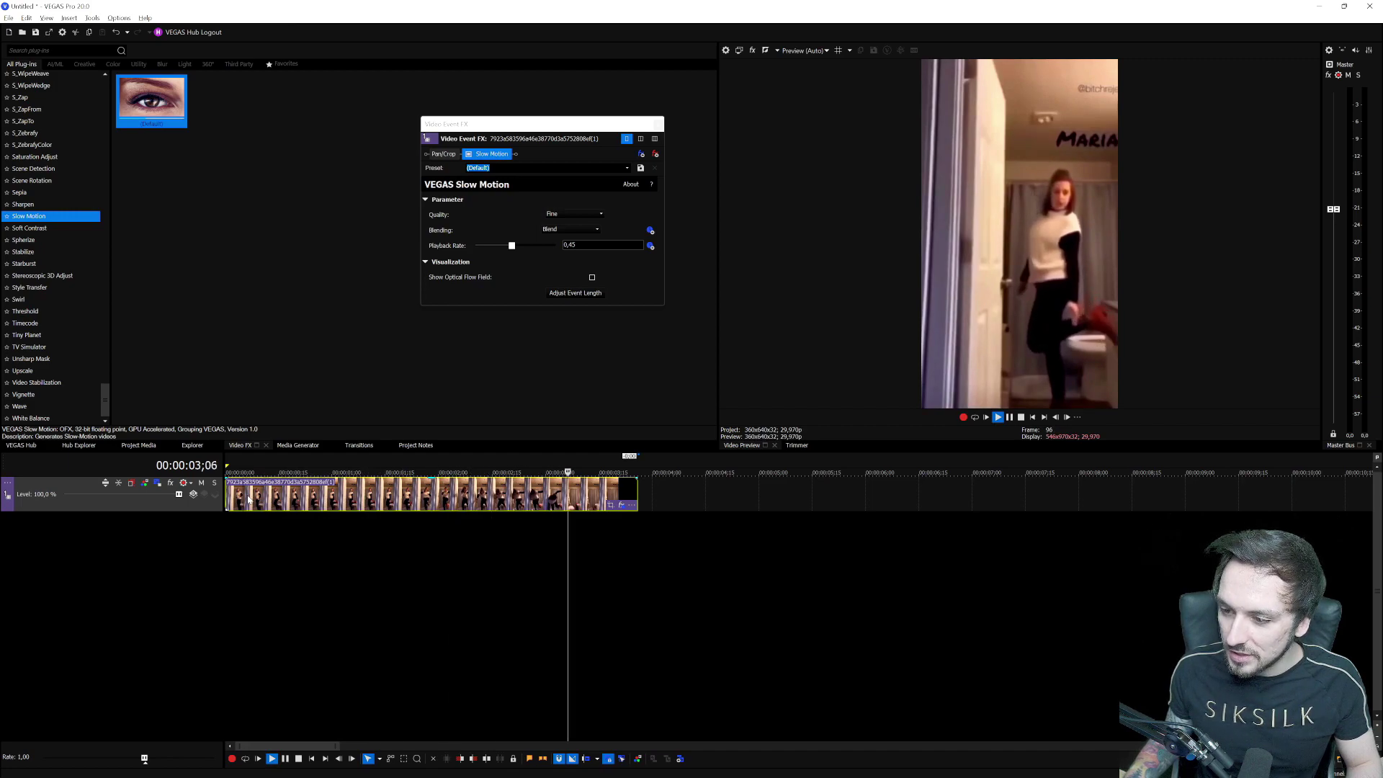
key("space")
- Set the Slow Motion playback rate to 0,20, extend the clip's end, and preview it
left_click_drag(511, 246, 637, 233)
key("space")
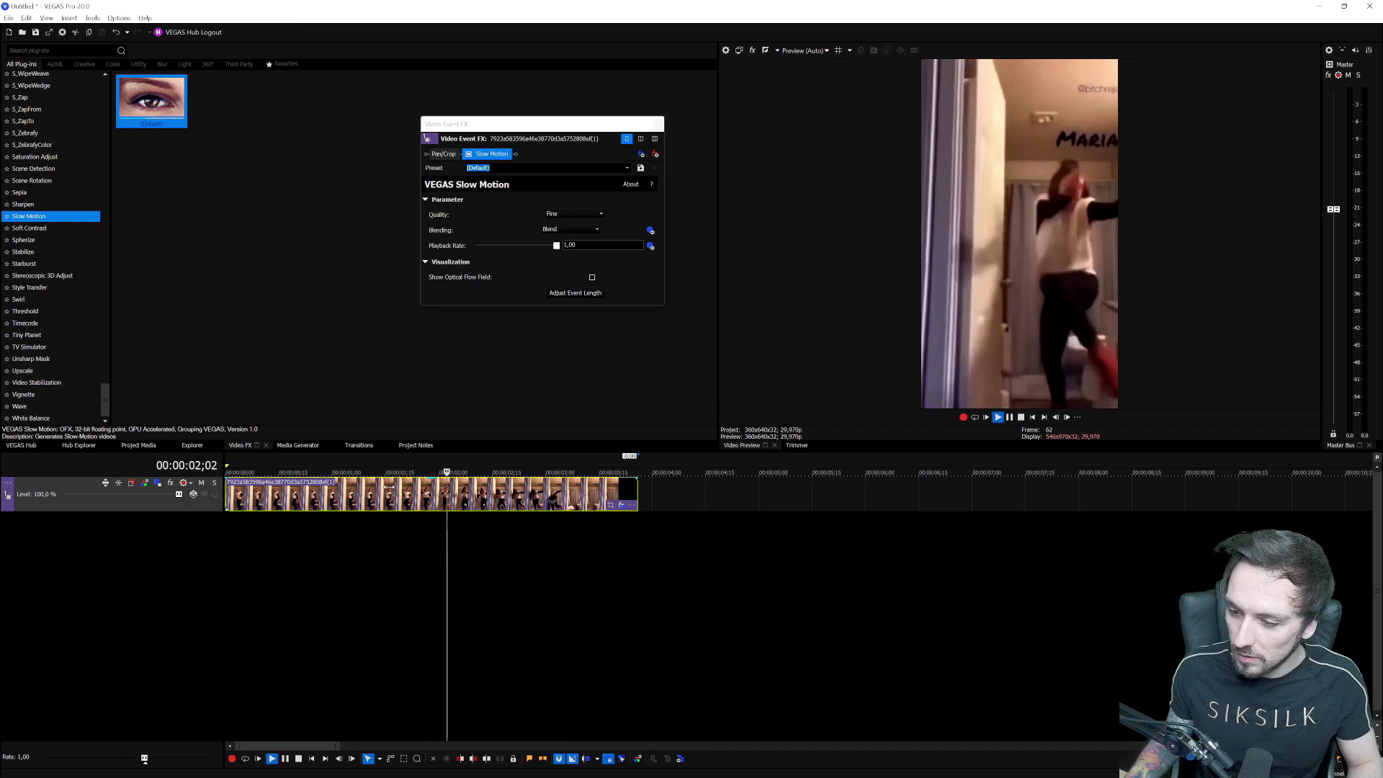
key("space")
left_click_drag(625, 497, 1101, 497)
key("space")
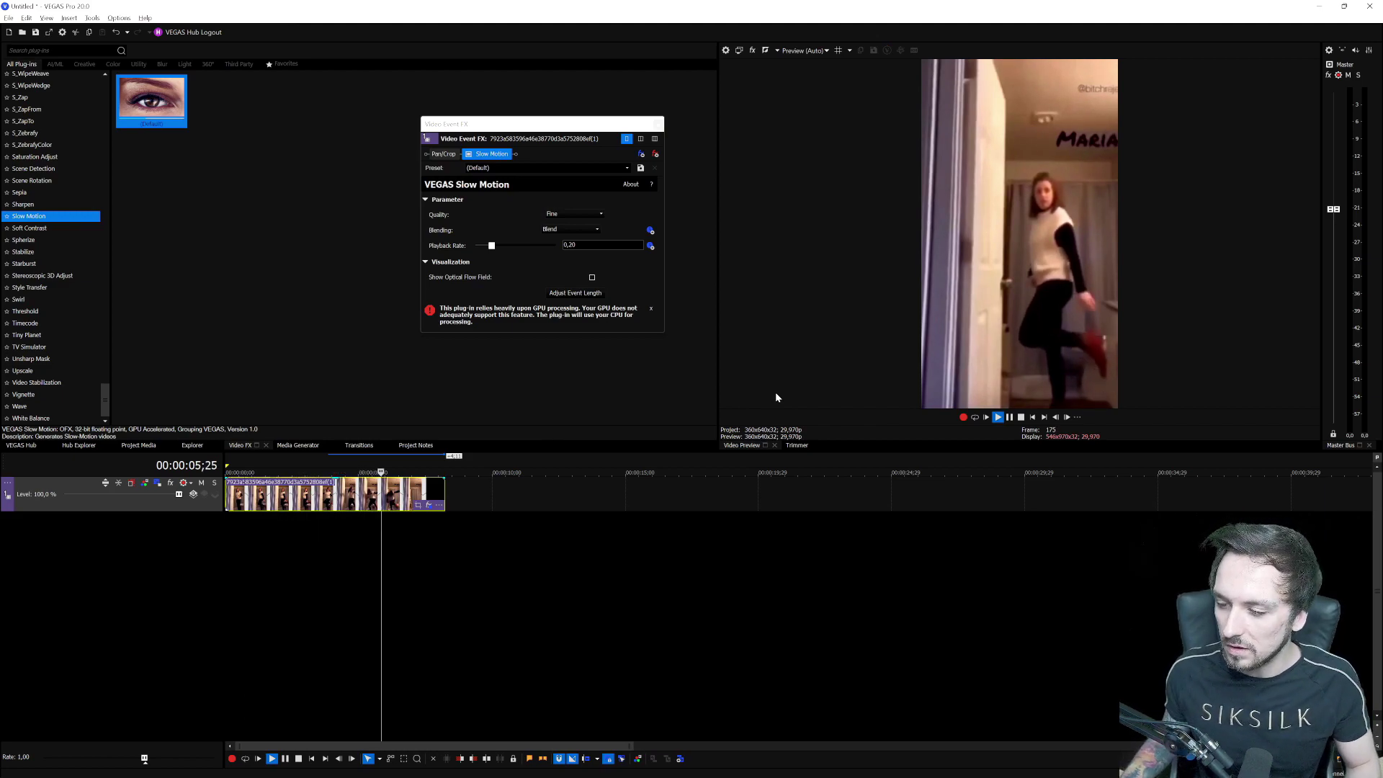
key("space")
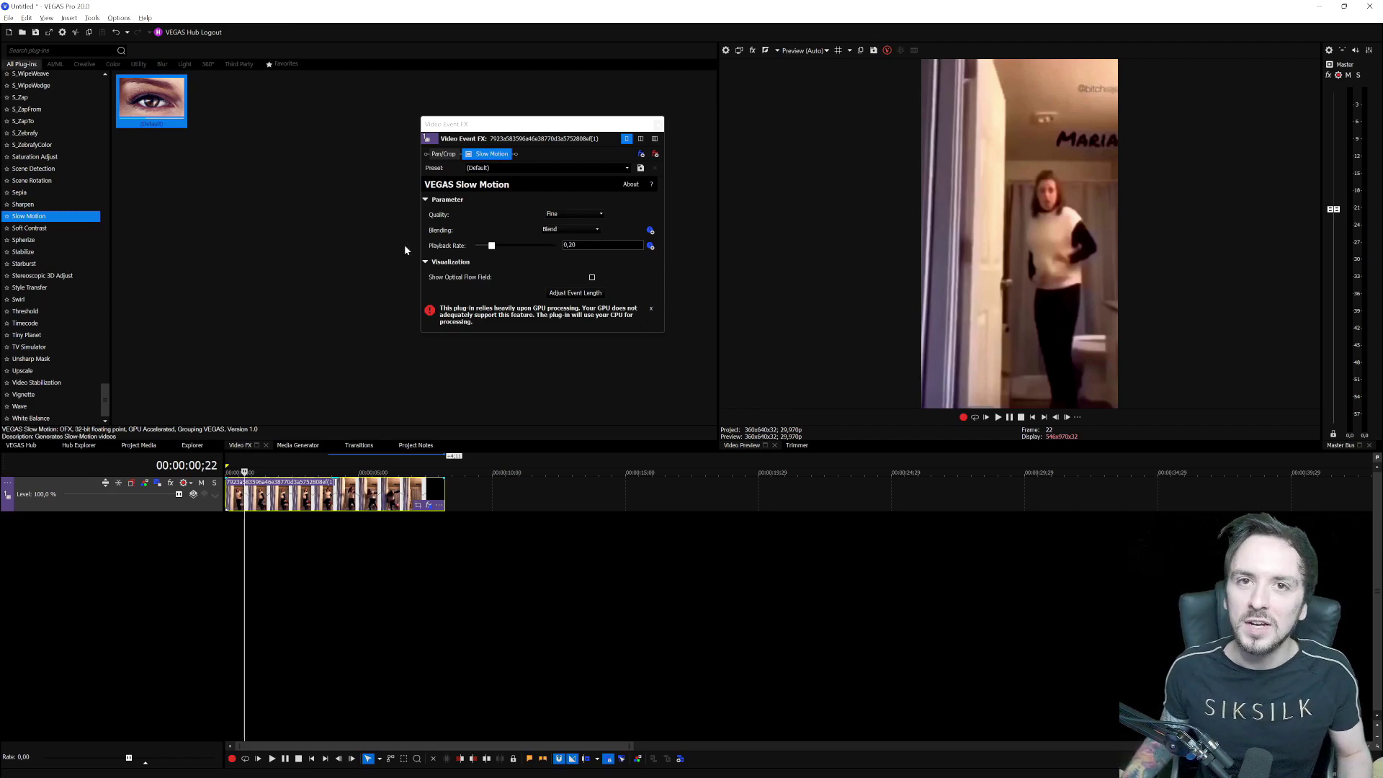
left_click(320, 473)
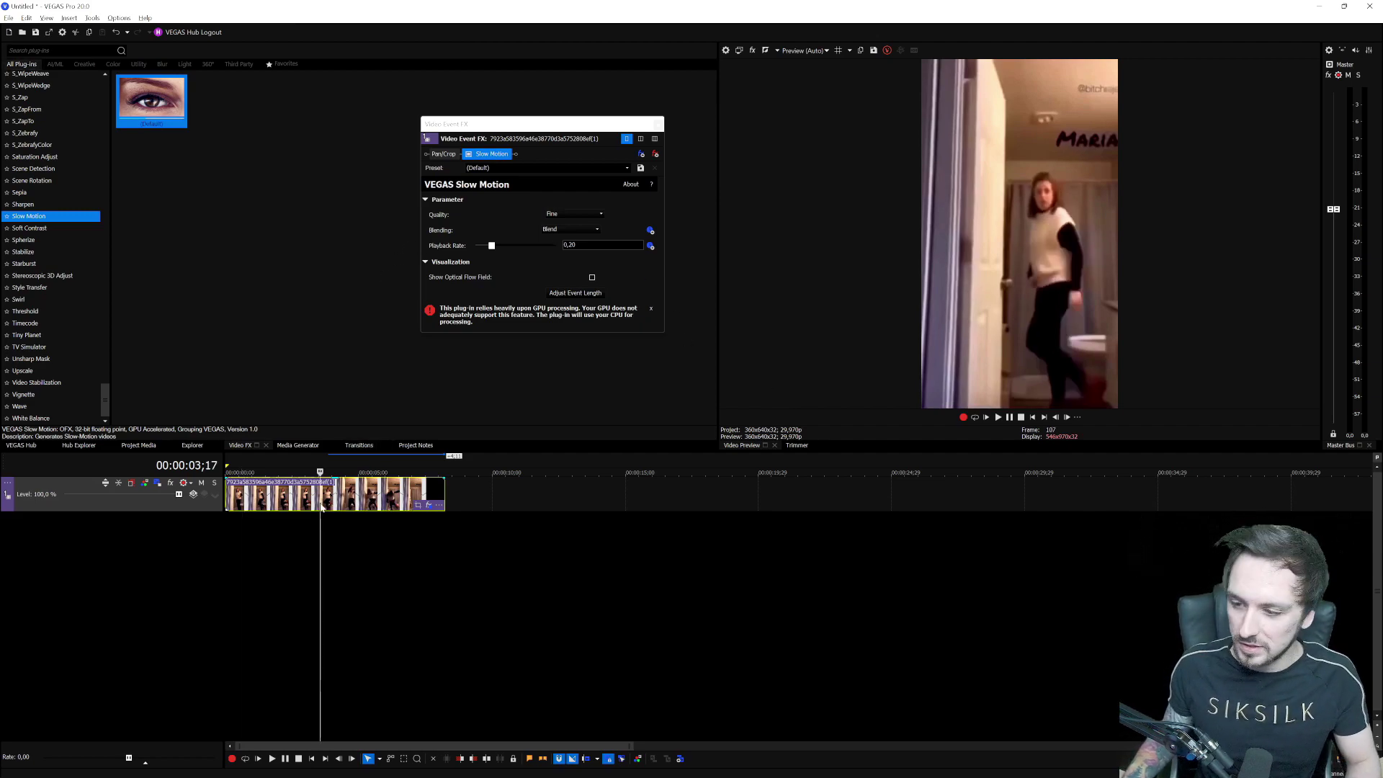
left_click(288, 494)
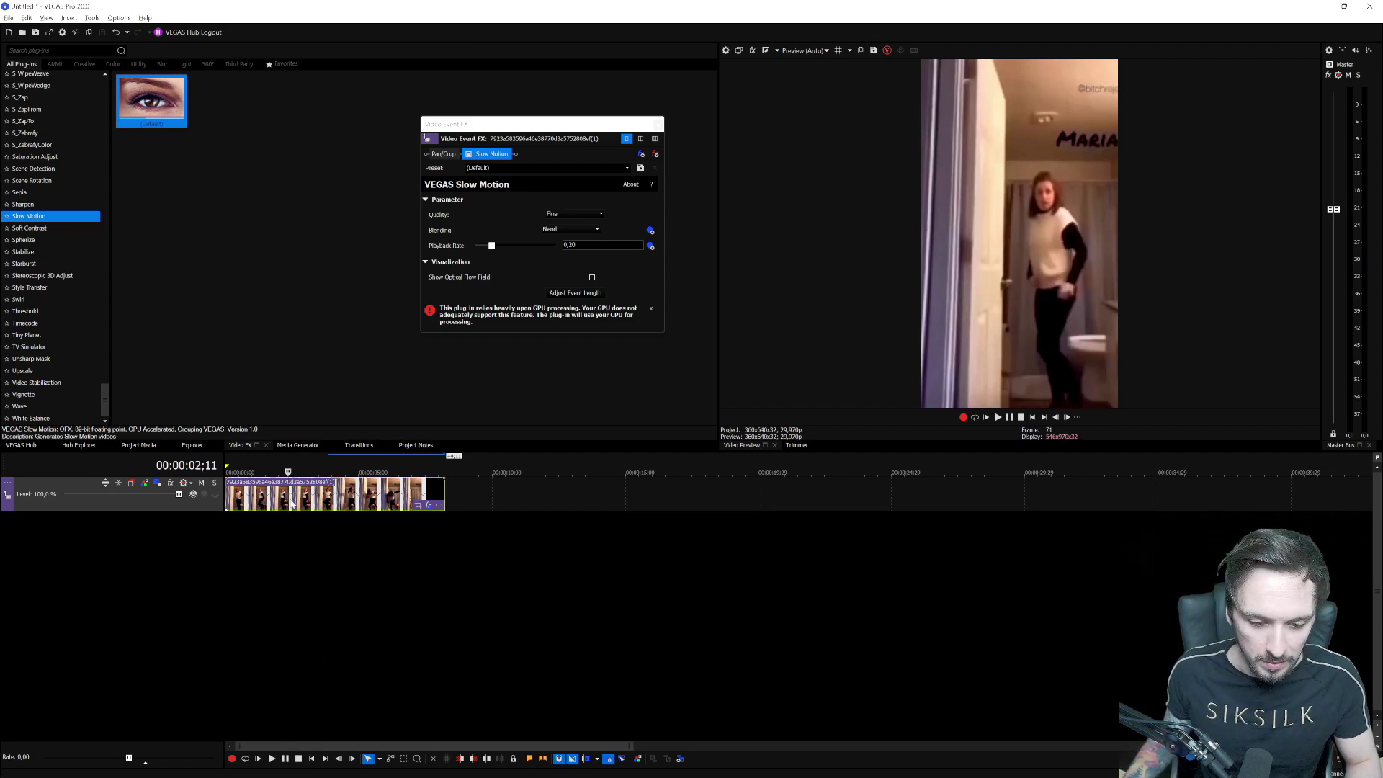
left_click(286, 499)
key("space")
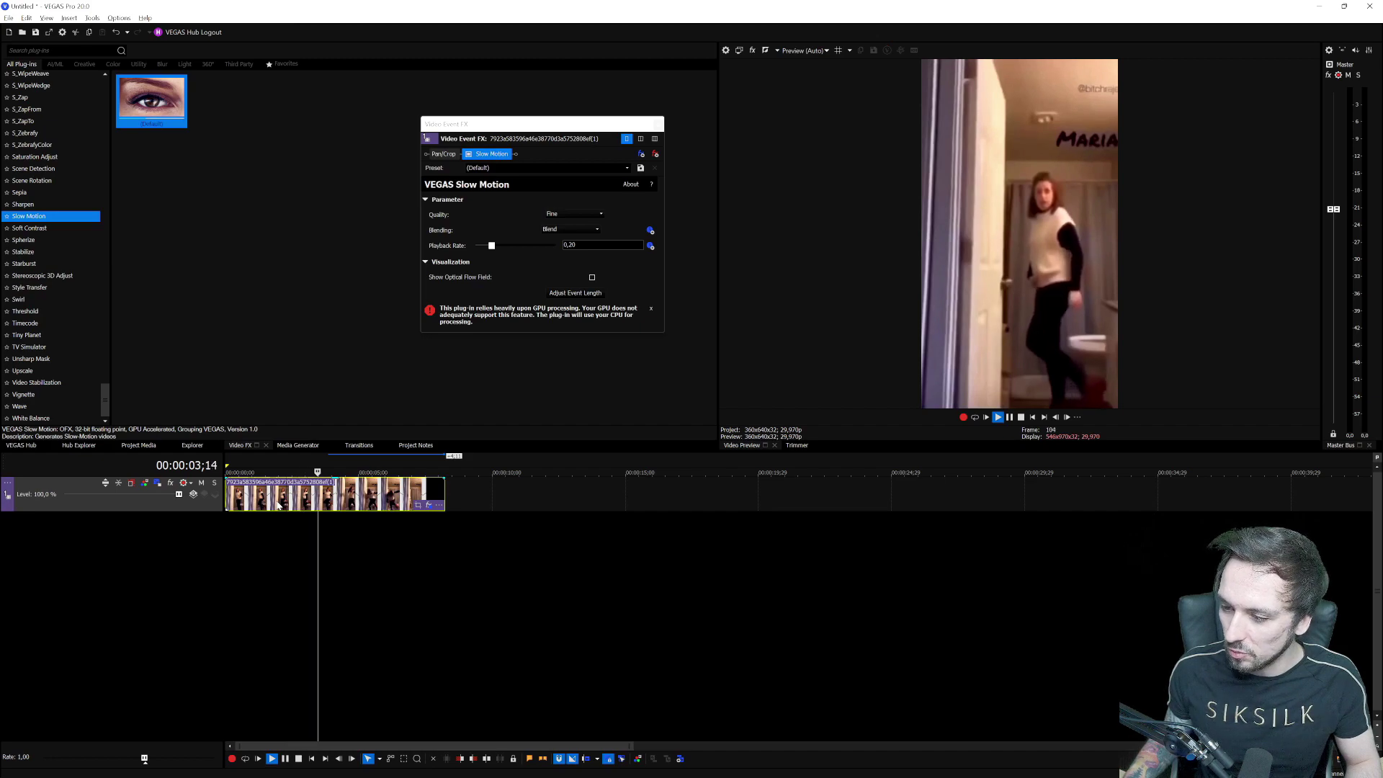
key("space")
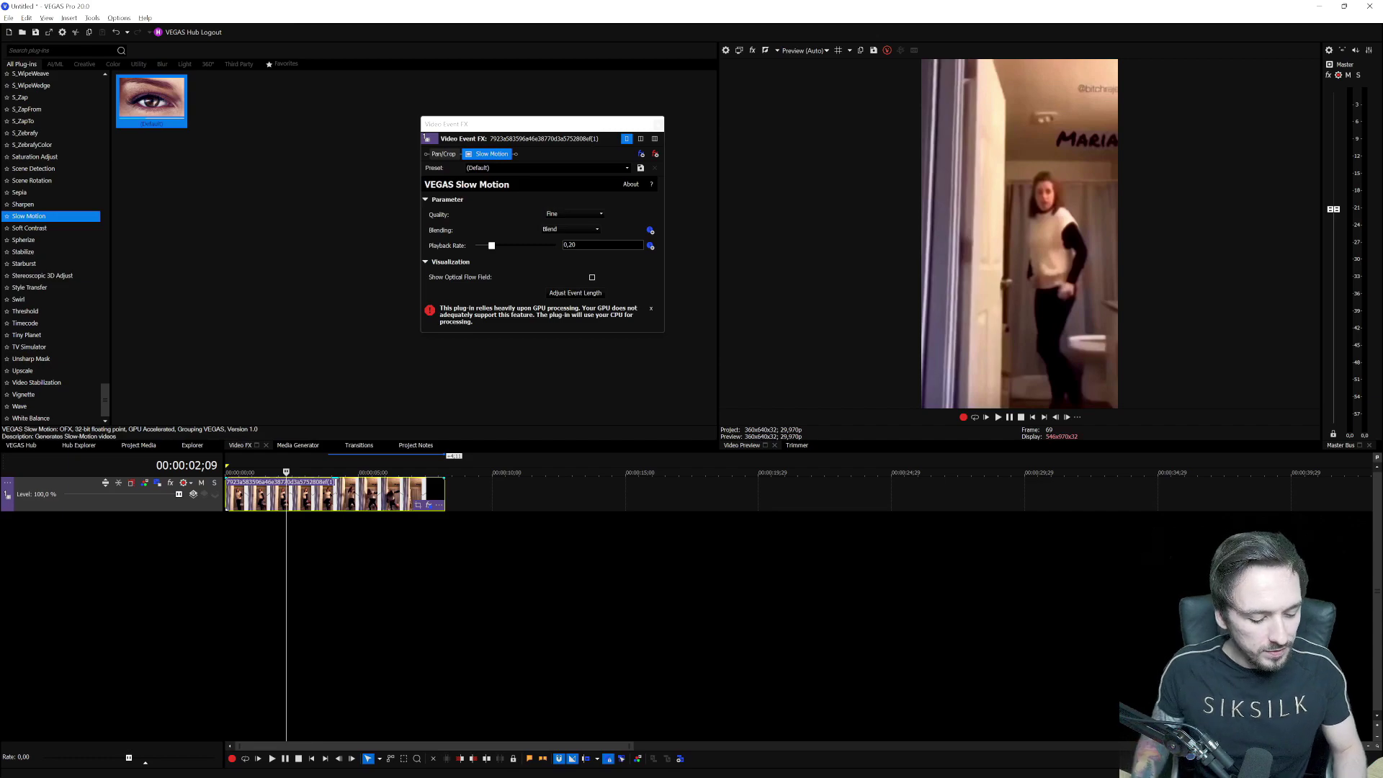
- Open the Color Grading panels and select the clip for grading
left_click(662, 552)
key("alt+d")
key("c")
left_click(352, 490)
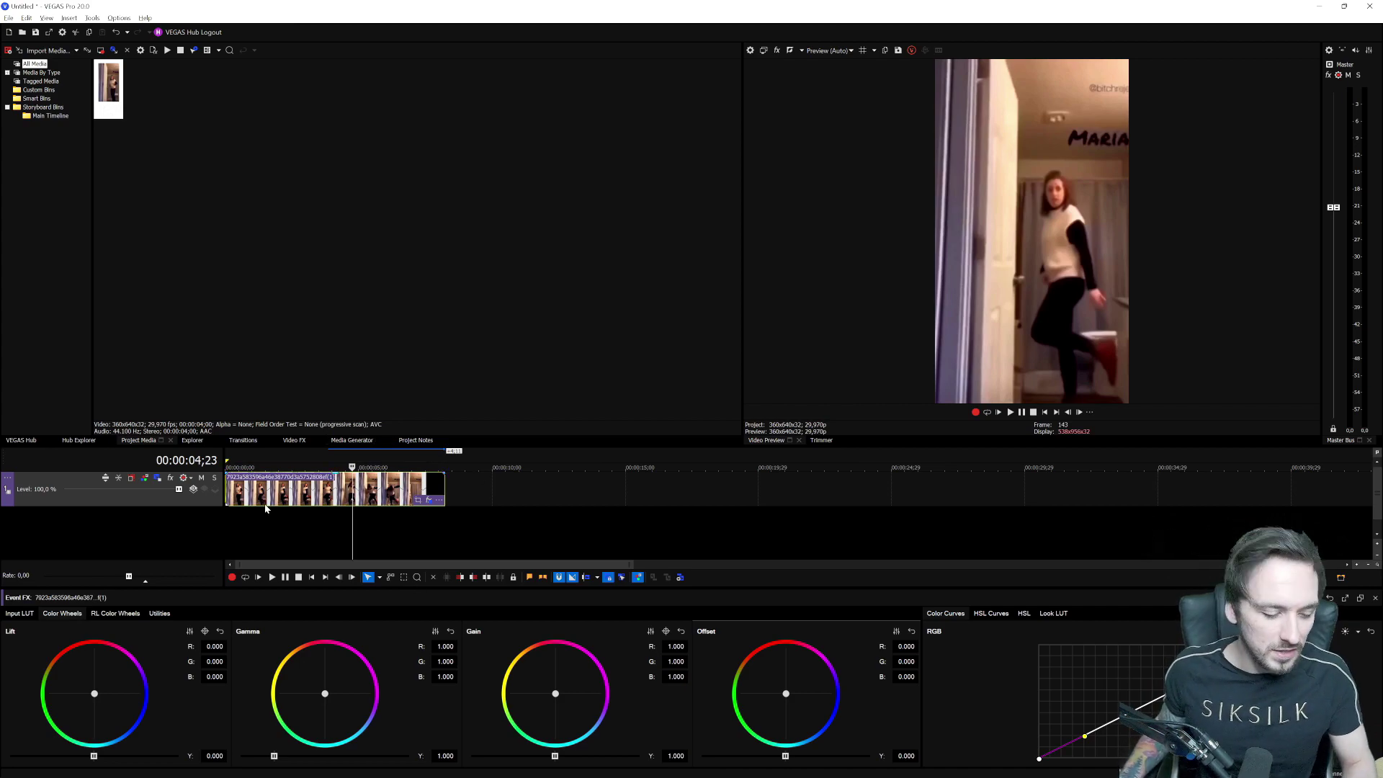
- Move the play position to about 1.5 seconds and return to the Video FX list
left_click(265, 468)
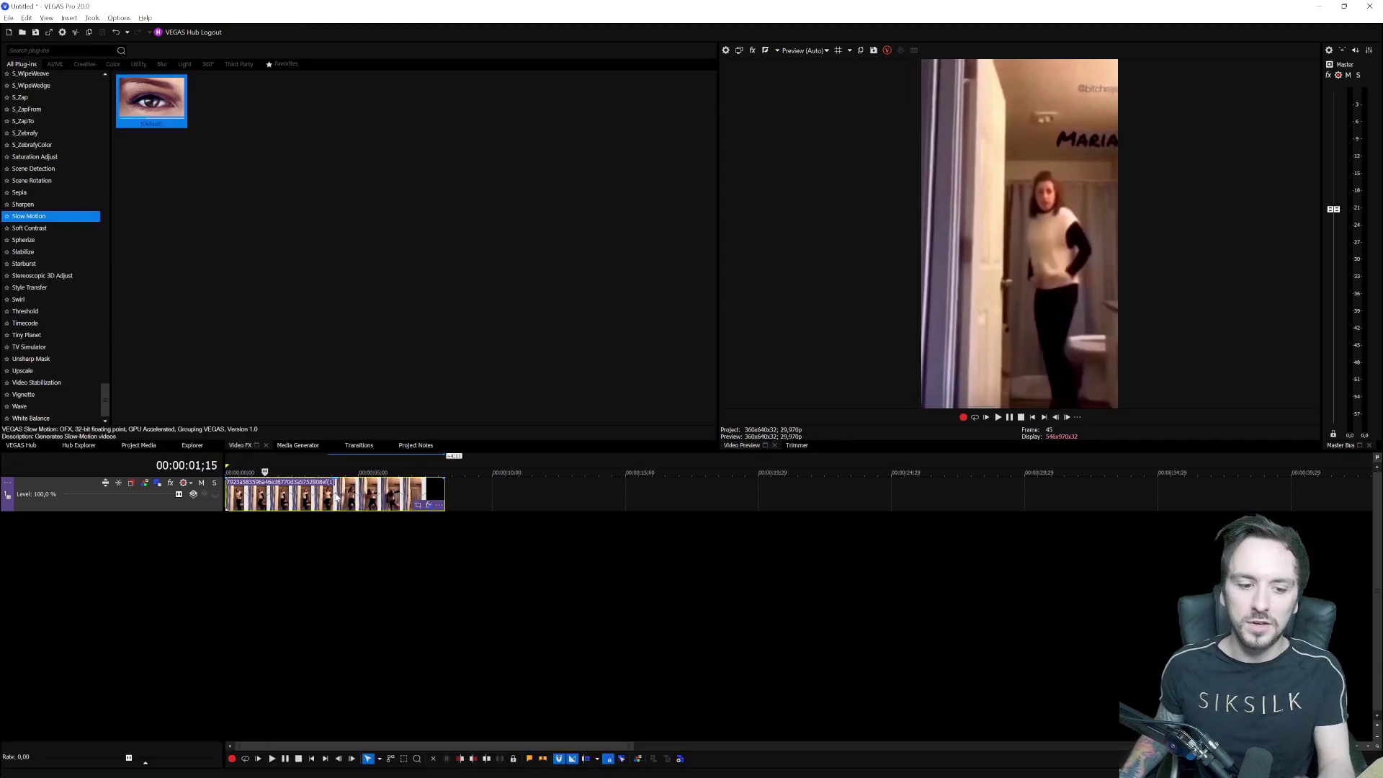
left_click(317, 500)
scroll(445, 499, "up", 4)
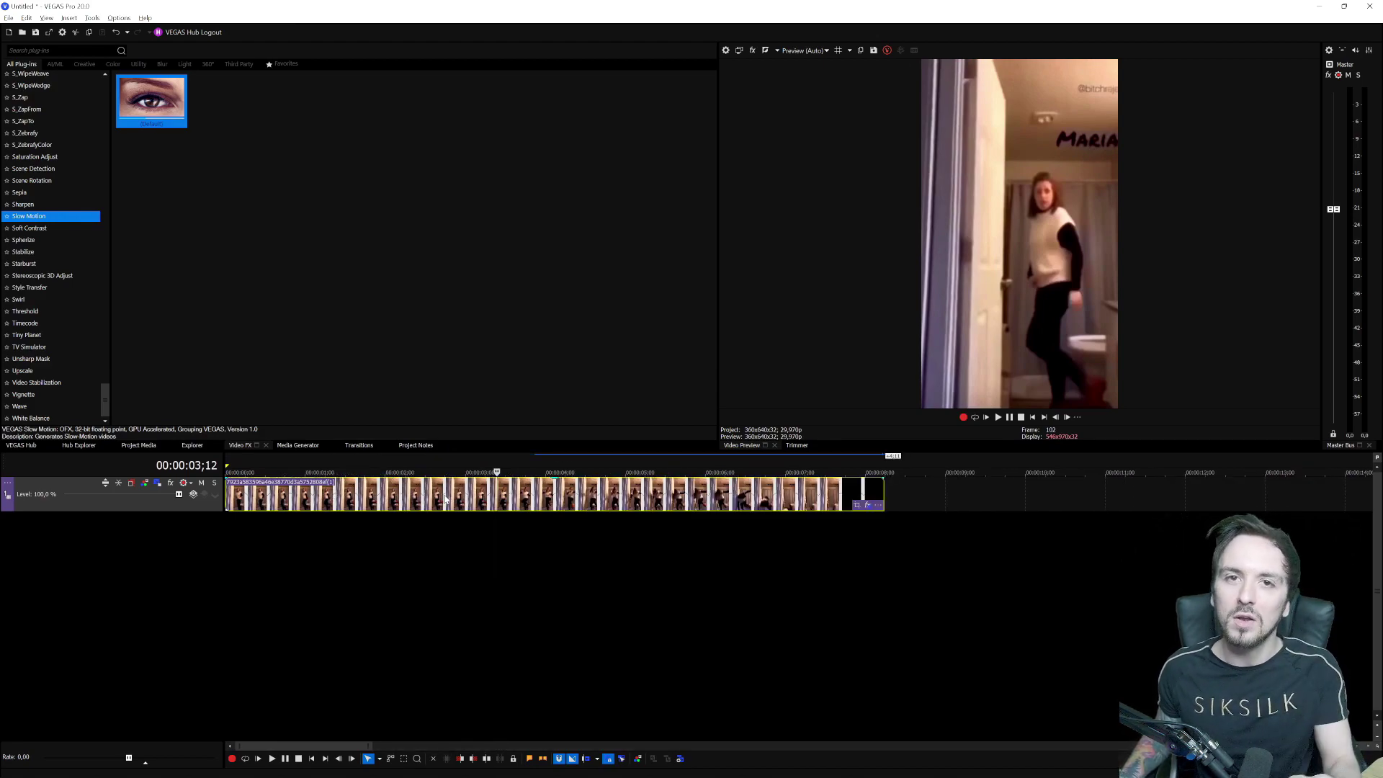
left_click(329, 500)
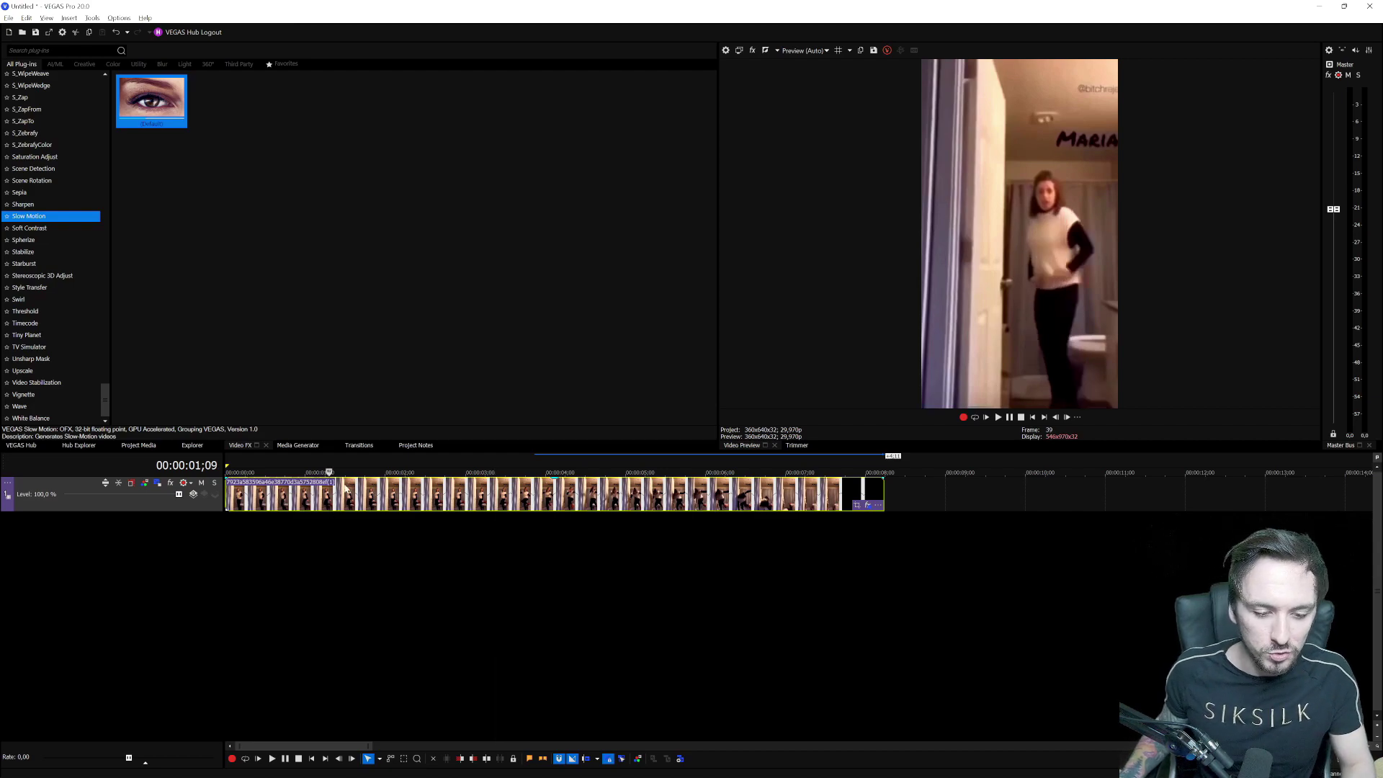